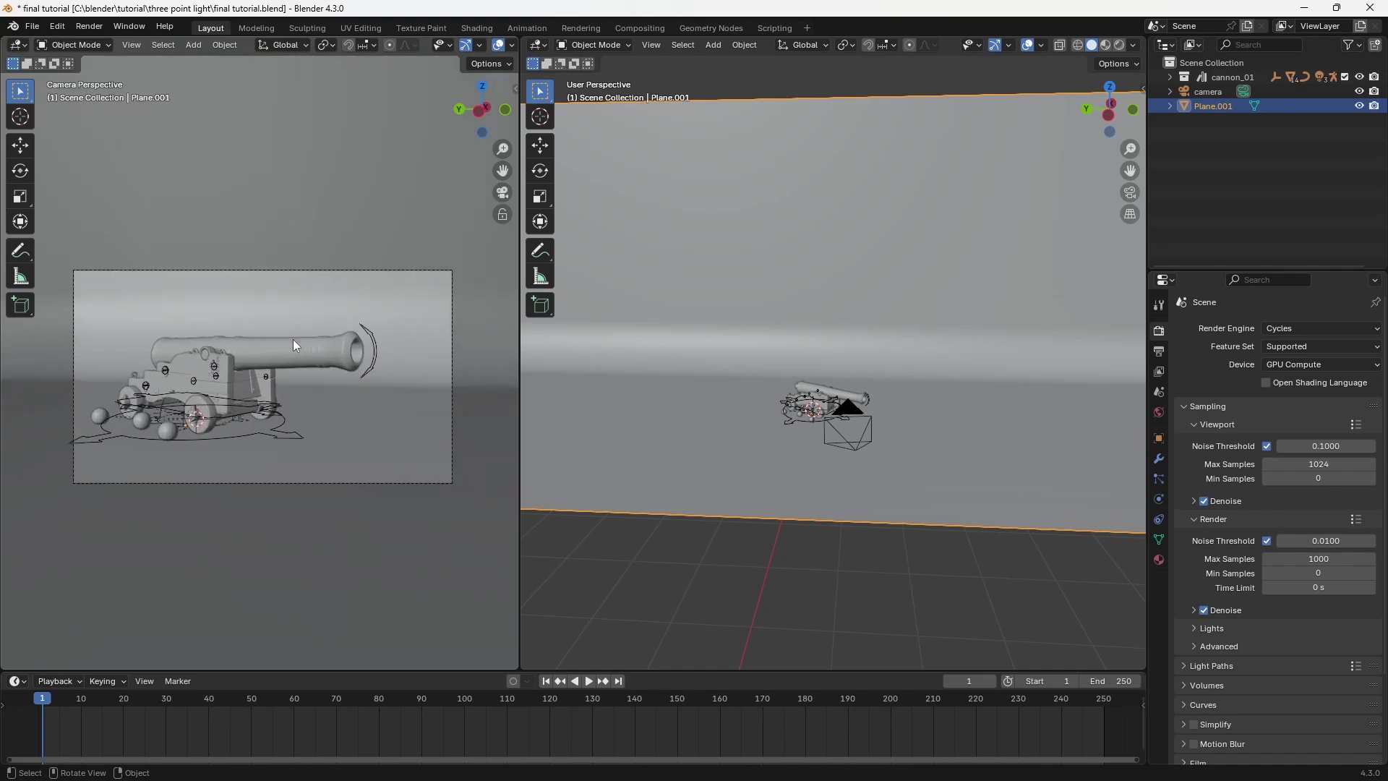
# Step: Hide the overlays in the camera viewport and switch that viewport to rendered shading
pyautogui.scroll(-3, 467, 48)
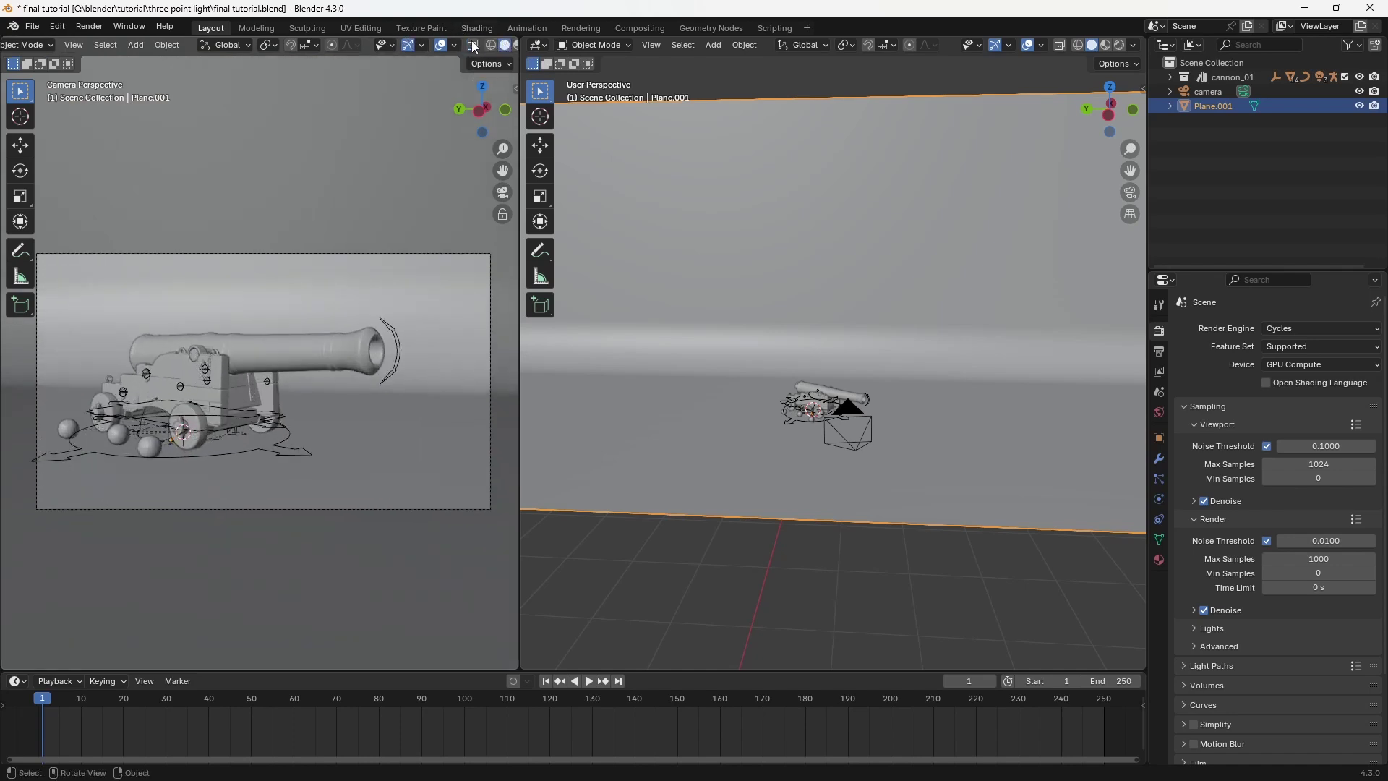
pyautogui.click(413, 45)
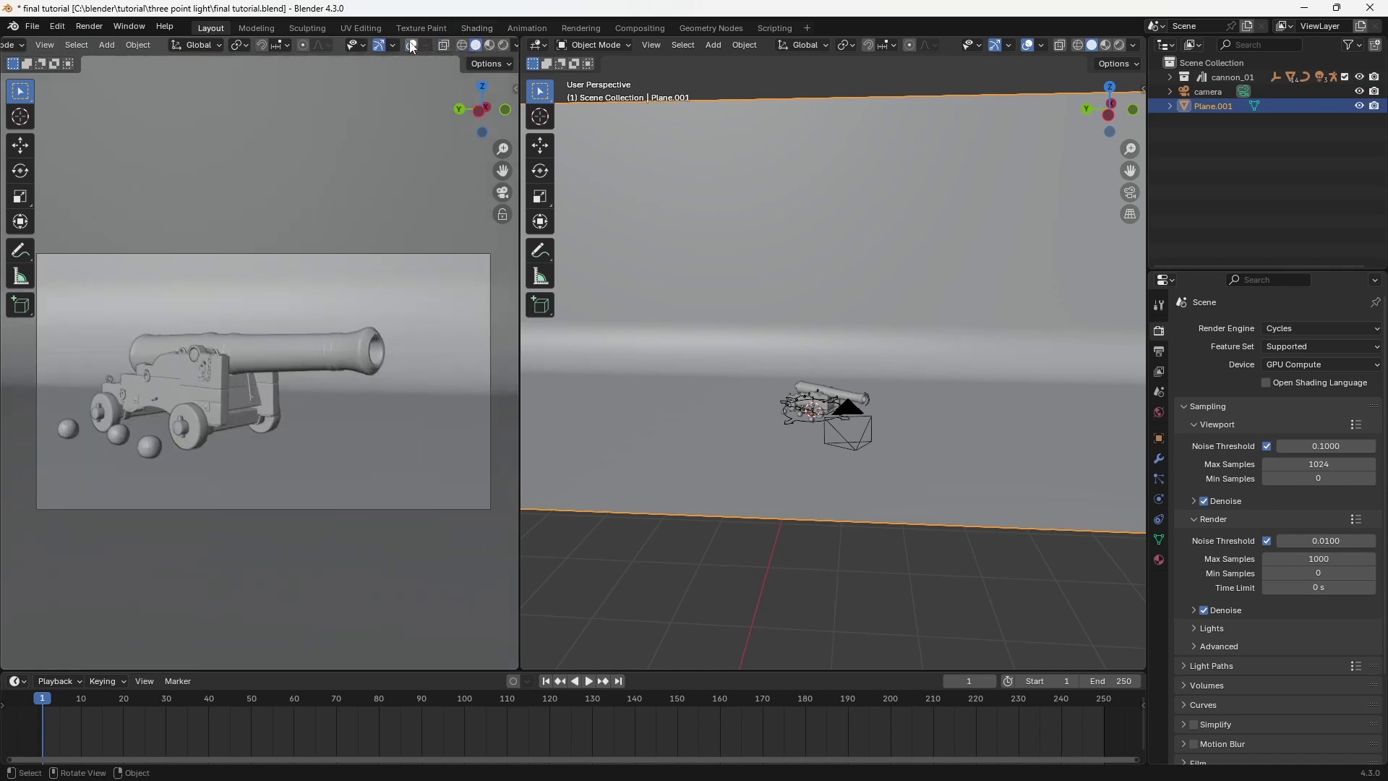
pyautogui.click(504, 46)
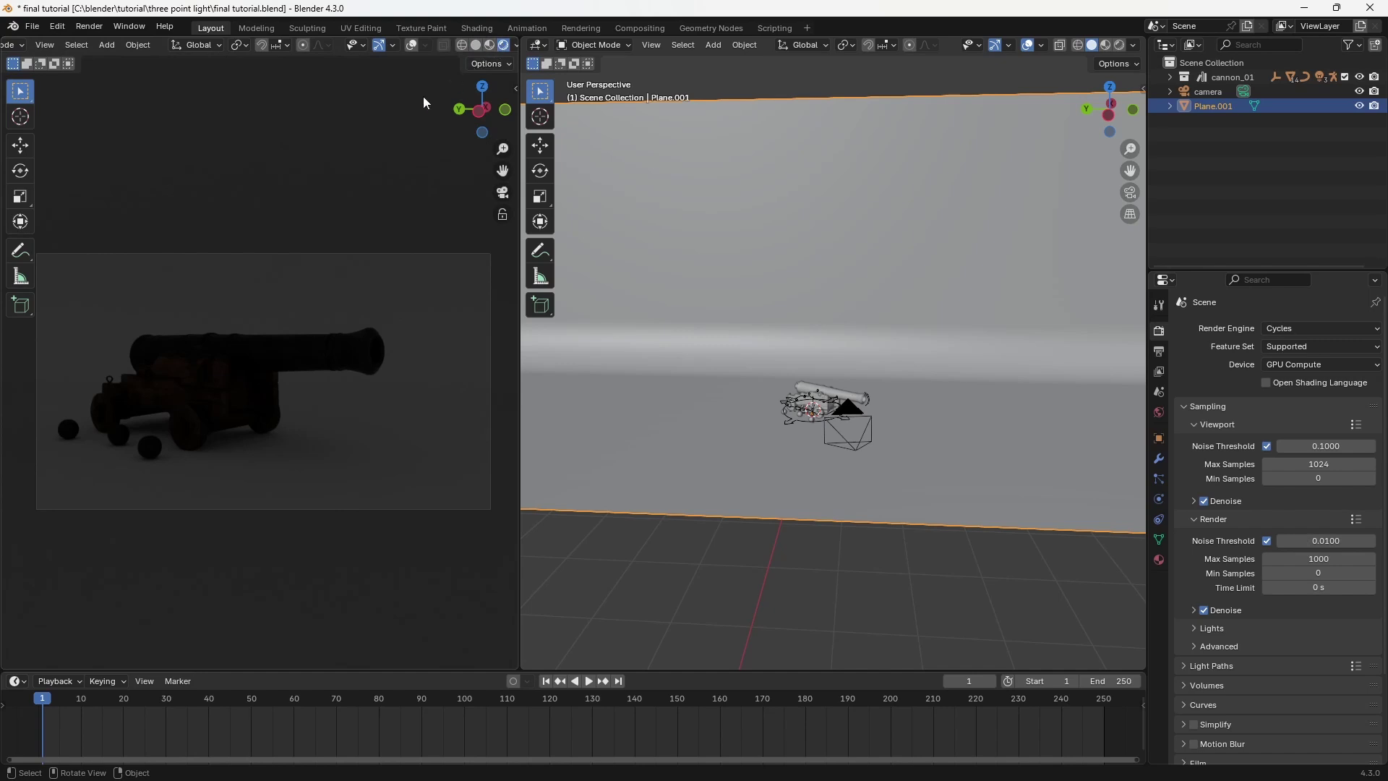
# Step: Set the world background strength to 0 so no ambient light reaches the scene
pyautogui.moveTo(921, 418); pyautogui.dragTo(899, 355, button='middle')
pyautogui.scroll(6, 829, 371)
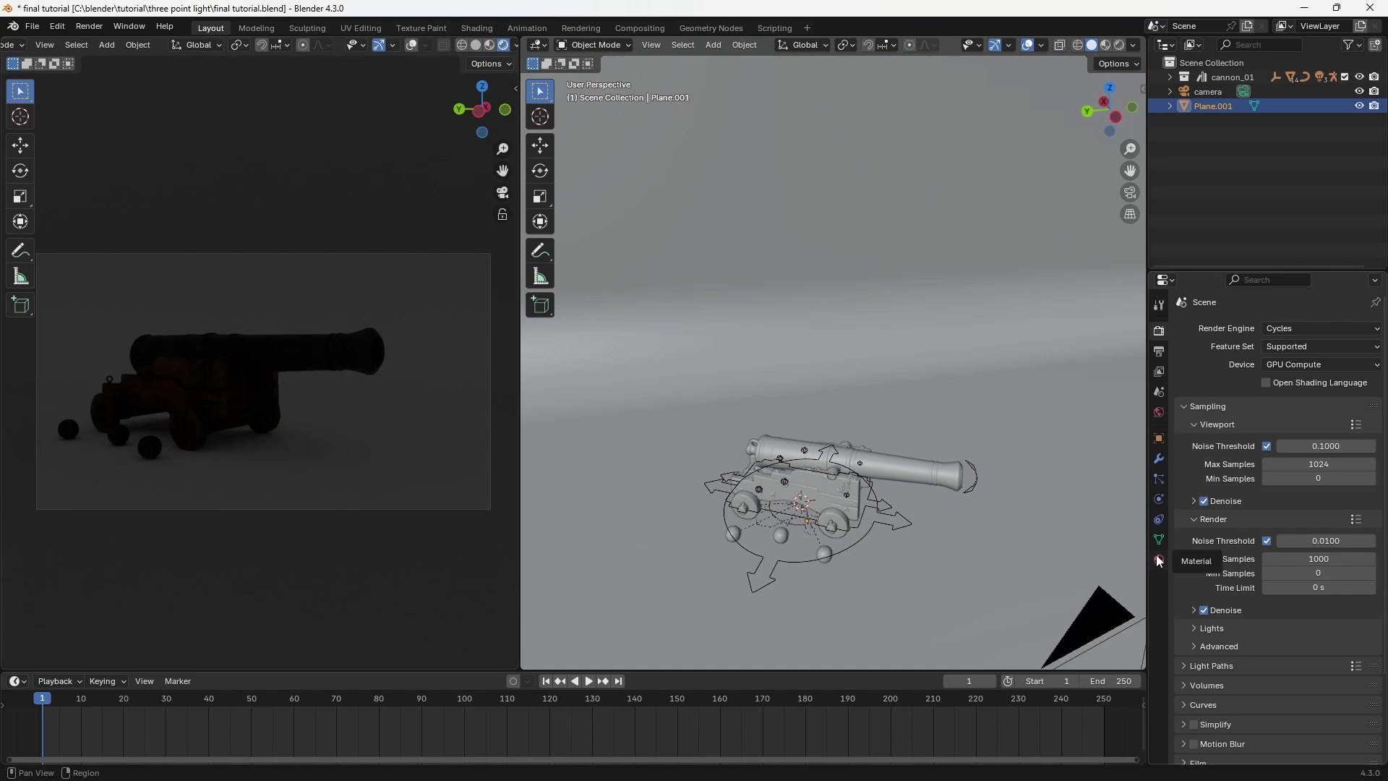
pyautogui.click(1160, 413)
pyautogui.click(1315, 438)
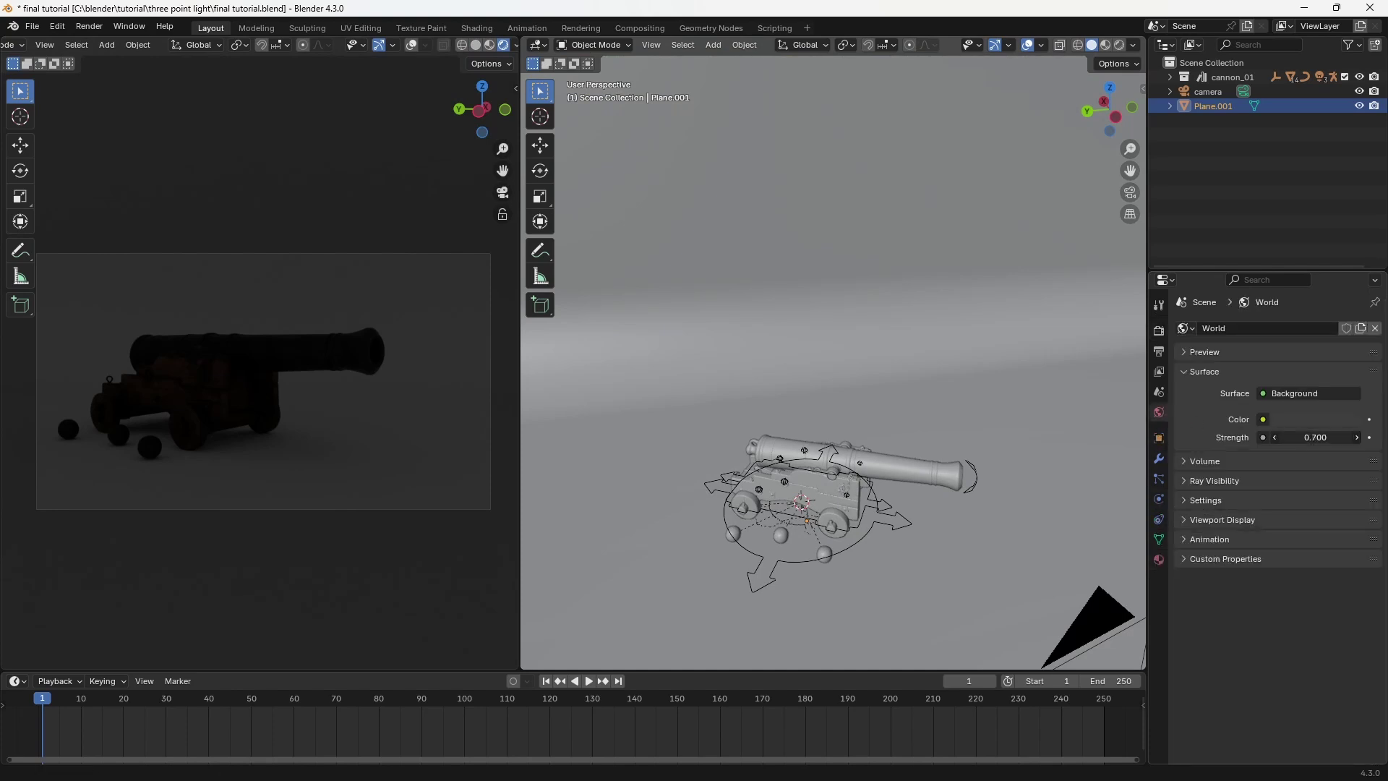
pyautogui.write('0')
pyautogui.press('Return')
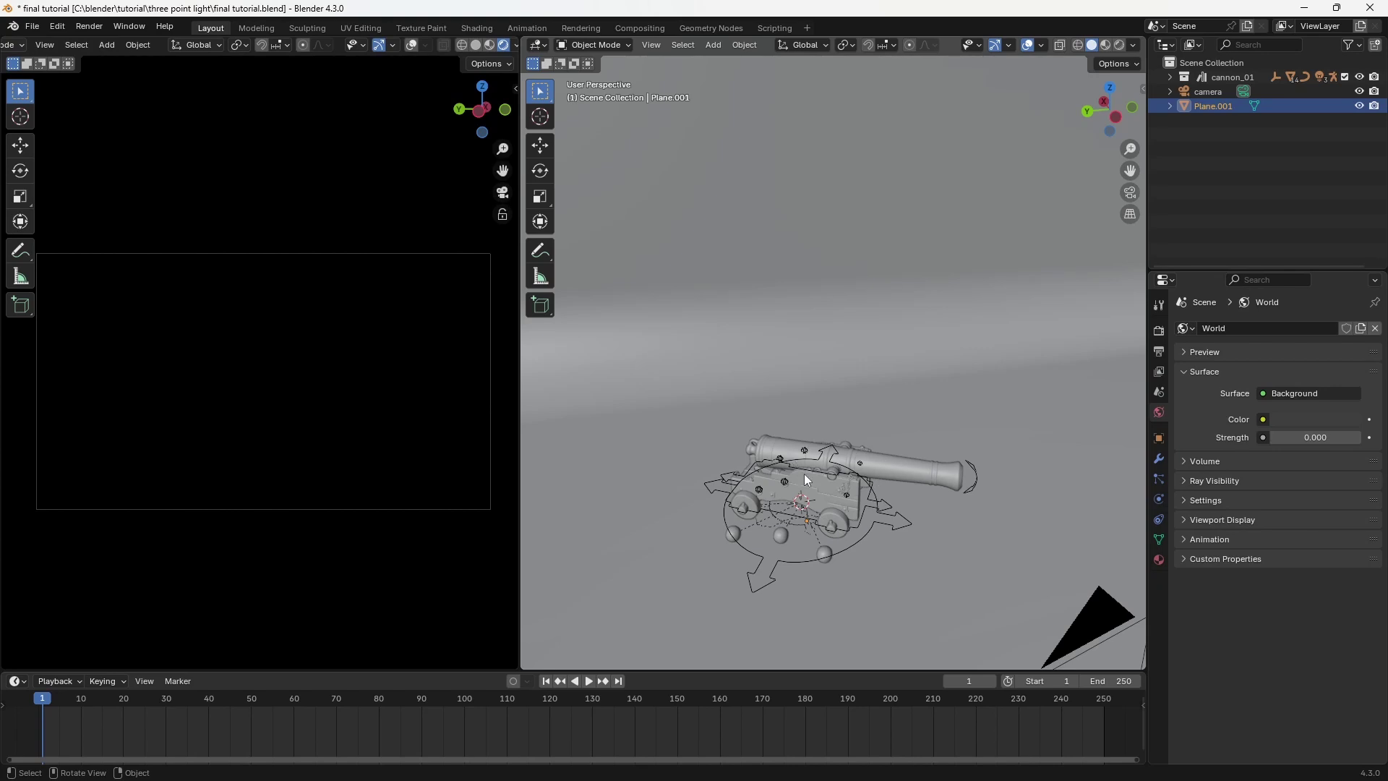
# Step: Add an area light at the cannon and raise it along the Z axis to a height of about 3.07 m
pyautogui.moveTo(854, 487); pyautogui.dragTo(740, 484, button='middle')
pyautogui.scroll(-3, 835, 466)
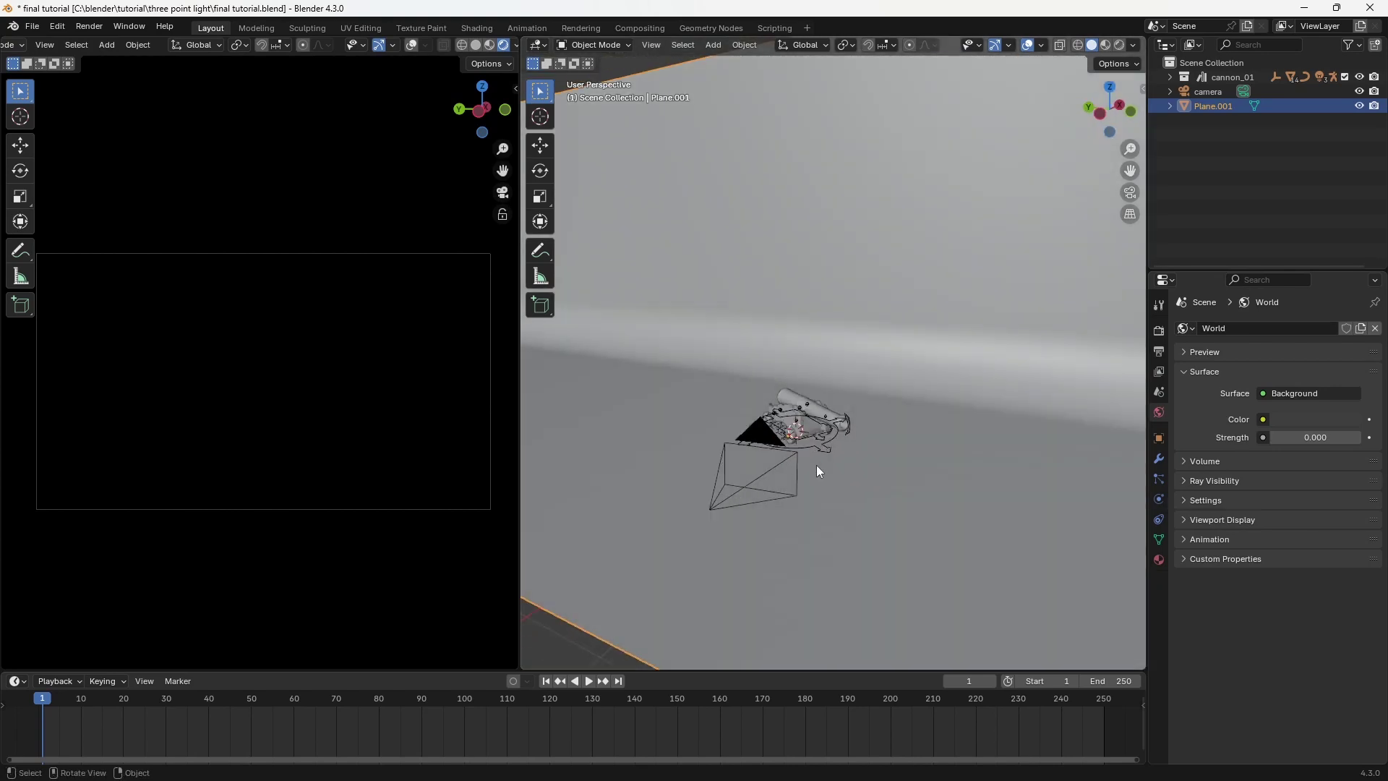
pyautogui.scroll(1, 817, 473)
pyautogui.hotkey('shift', 'a')
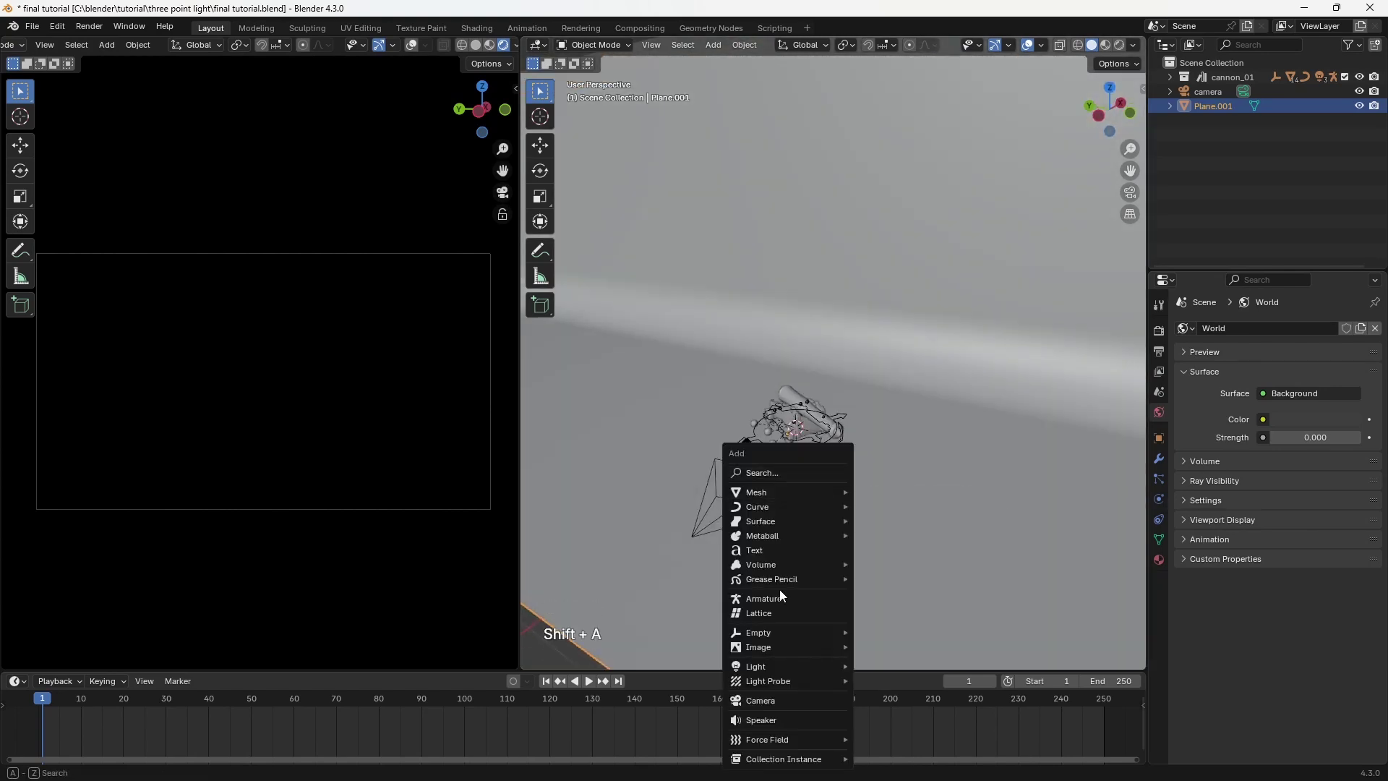
pyautogui.moveTo(807, 673)
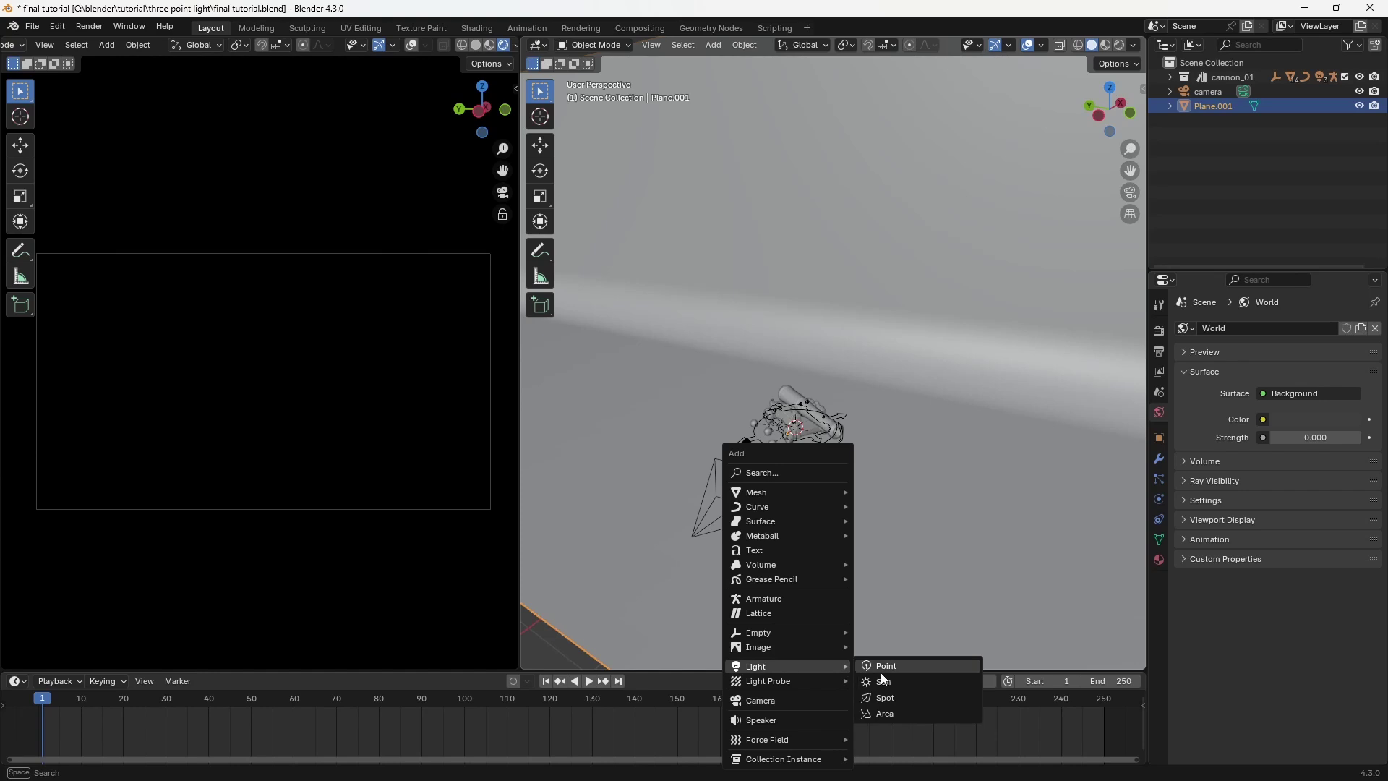
pyautogui.click(892, 714)
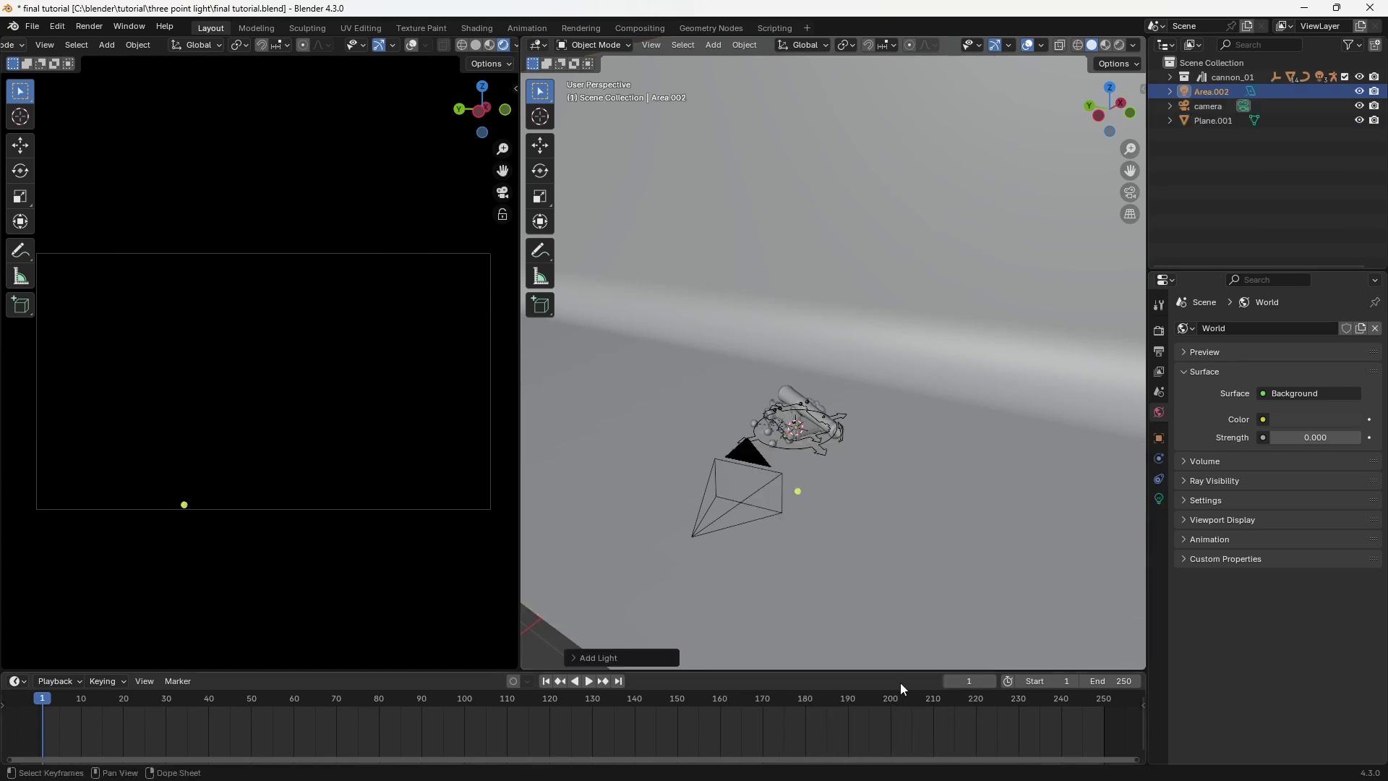
pyautogui.press('g')
pyautogui.press('z')
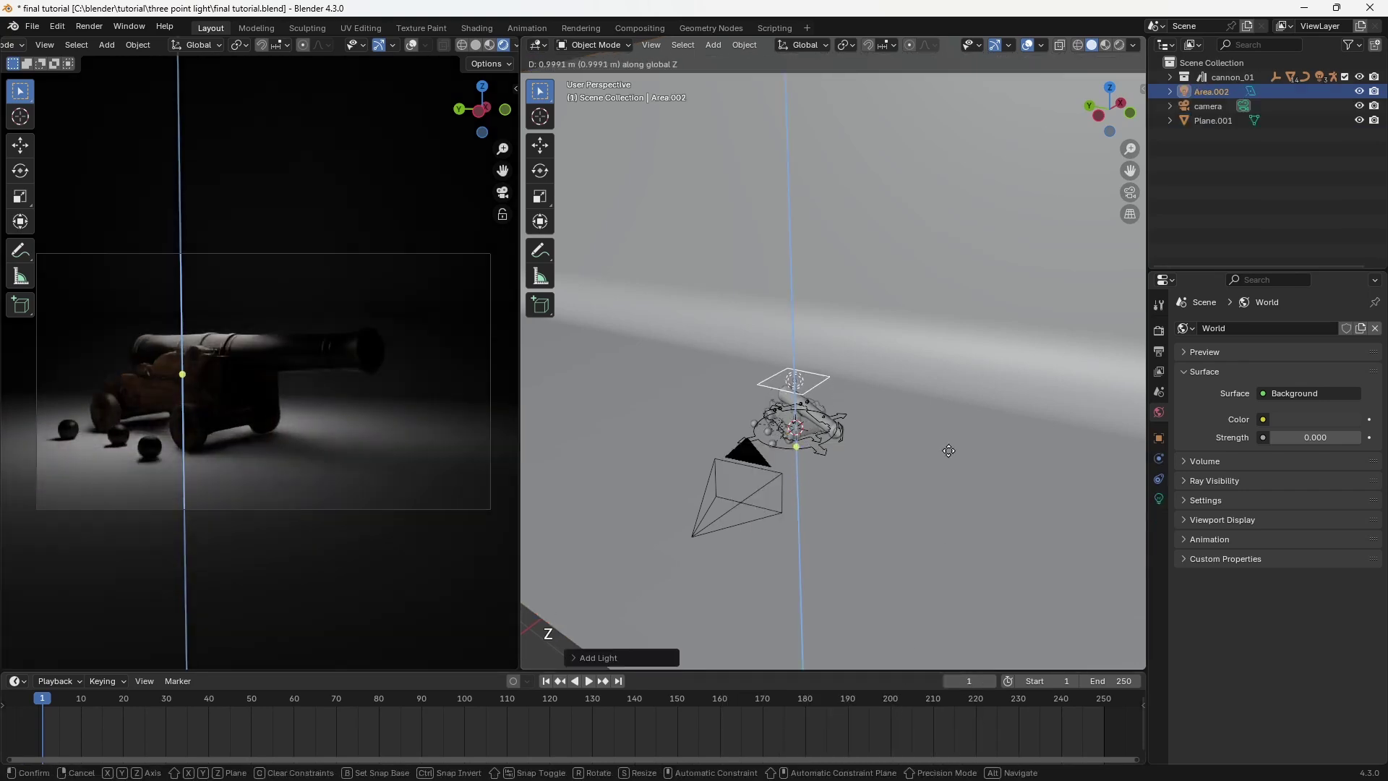
pyautogui.click(1035, 344)
# Step: Display the transform values and, from the top view, move the area light to about X -2.84 m, Y 2.37 m
pyautogui.moveTo(1035, 344); pyautogui.dragTo(738, 515, button='middle')
pyautogui.press('KP_7')
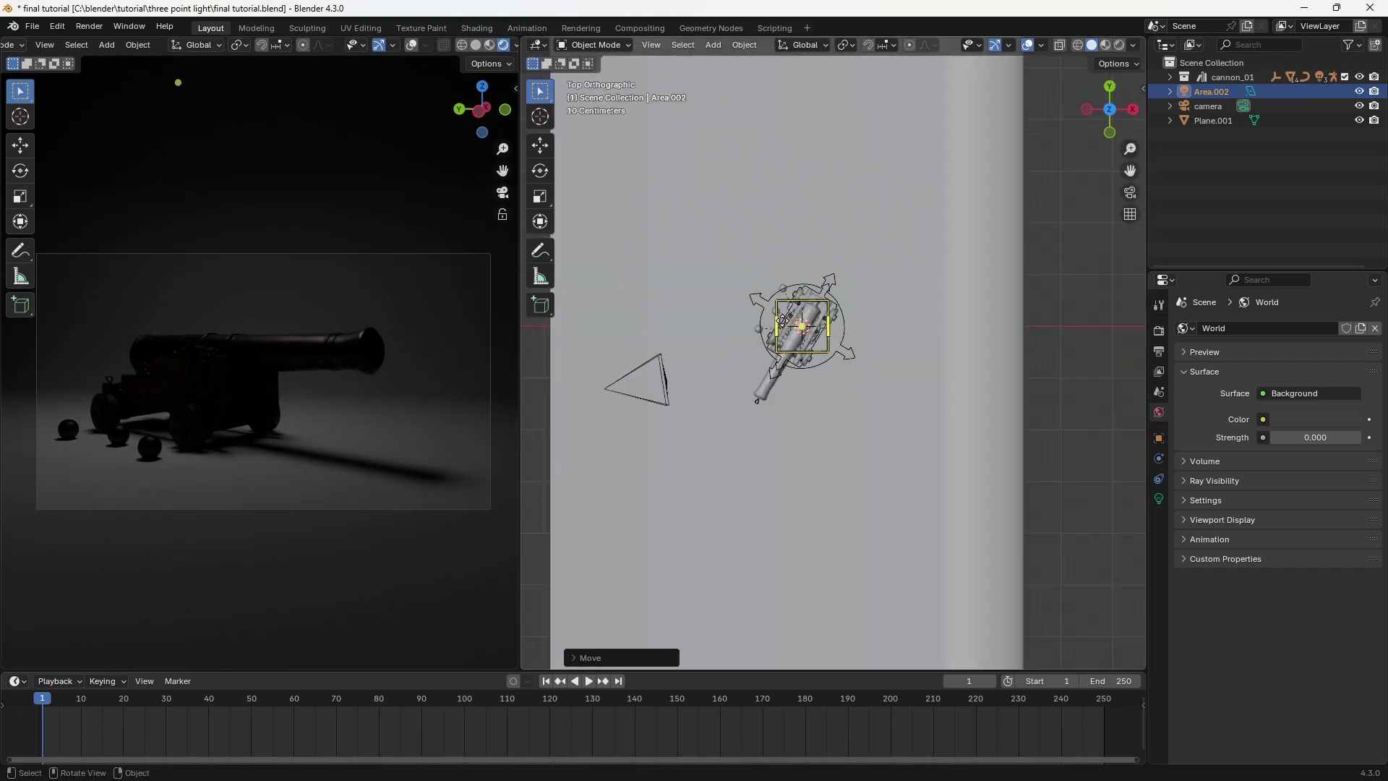
pyautogui.press('n')
pyautogui.press('g')
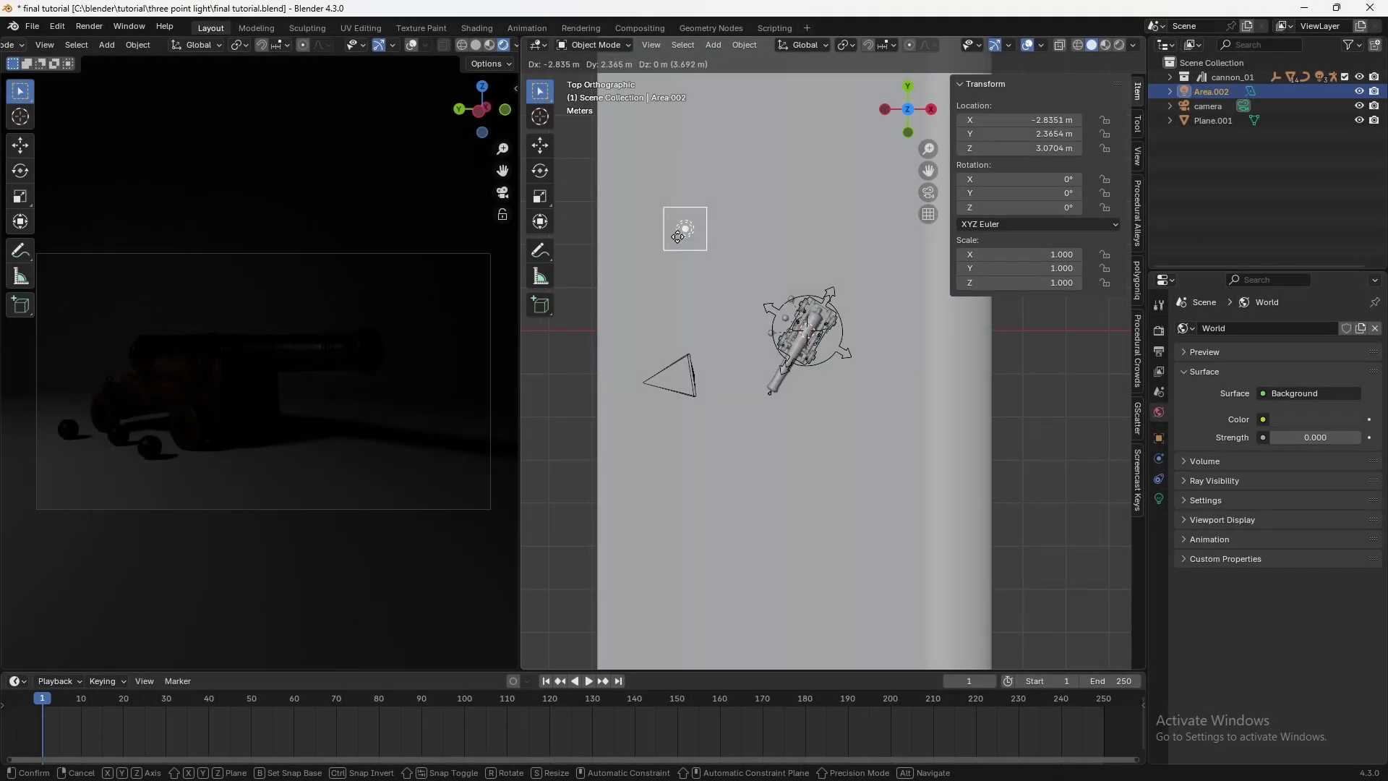
pyautogui.click(678, 237)
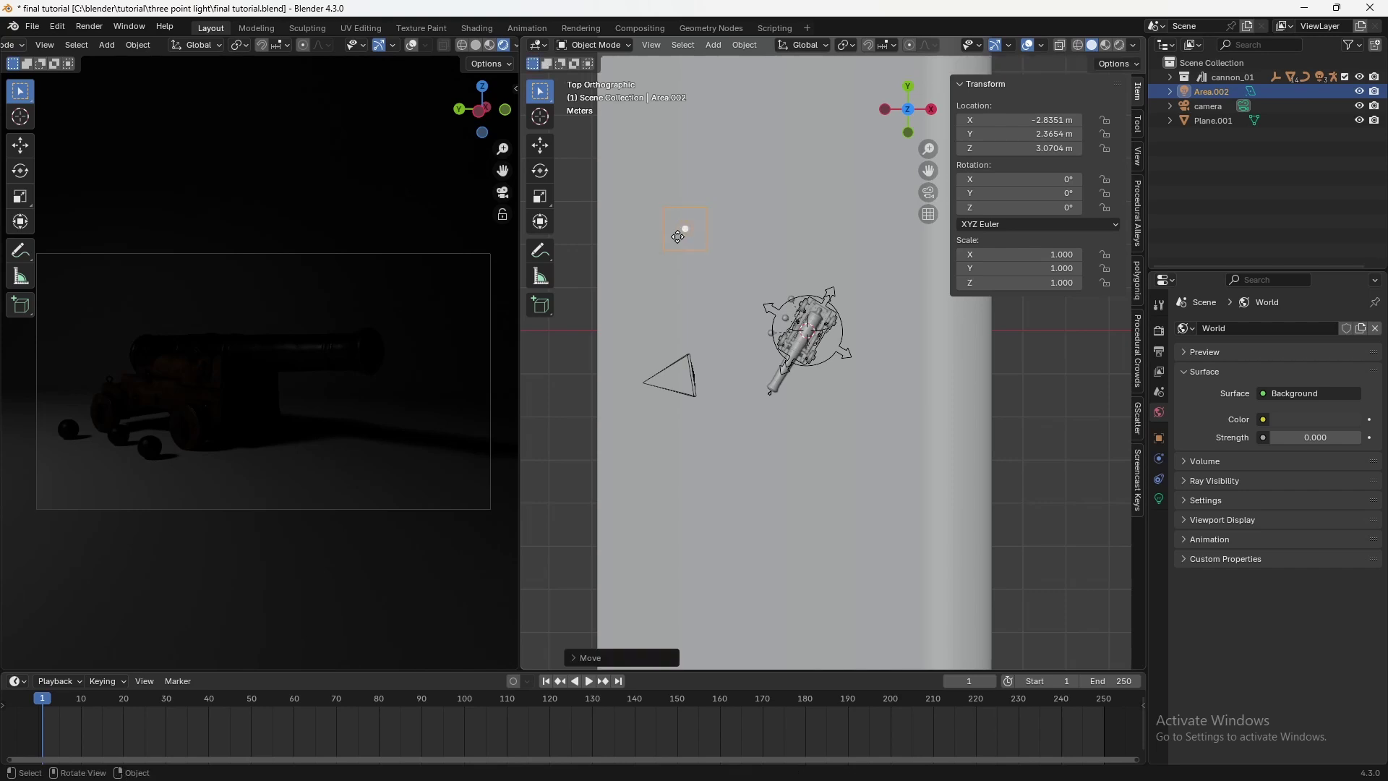
# Step: Rotate the area light to aim at the cannon, at about X -3.5°, Y -58.4°, Z -39.1°
pyautogui.moveTo(723, 319); pyautogui.dragTo(869, 510, button='middle')
pyautogui.press('r')
pyautogui.press('r')
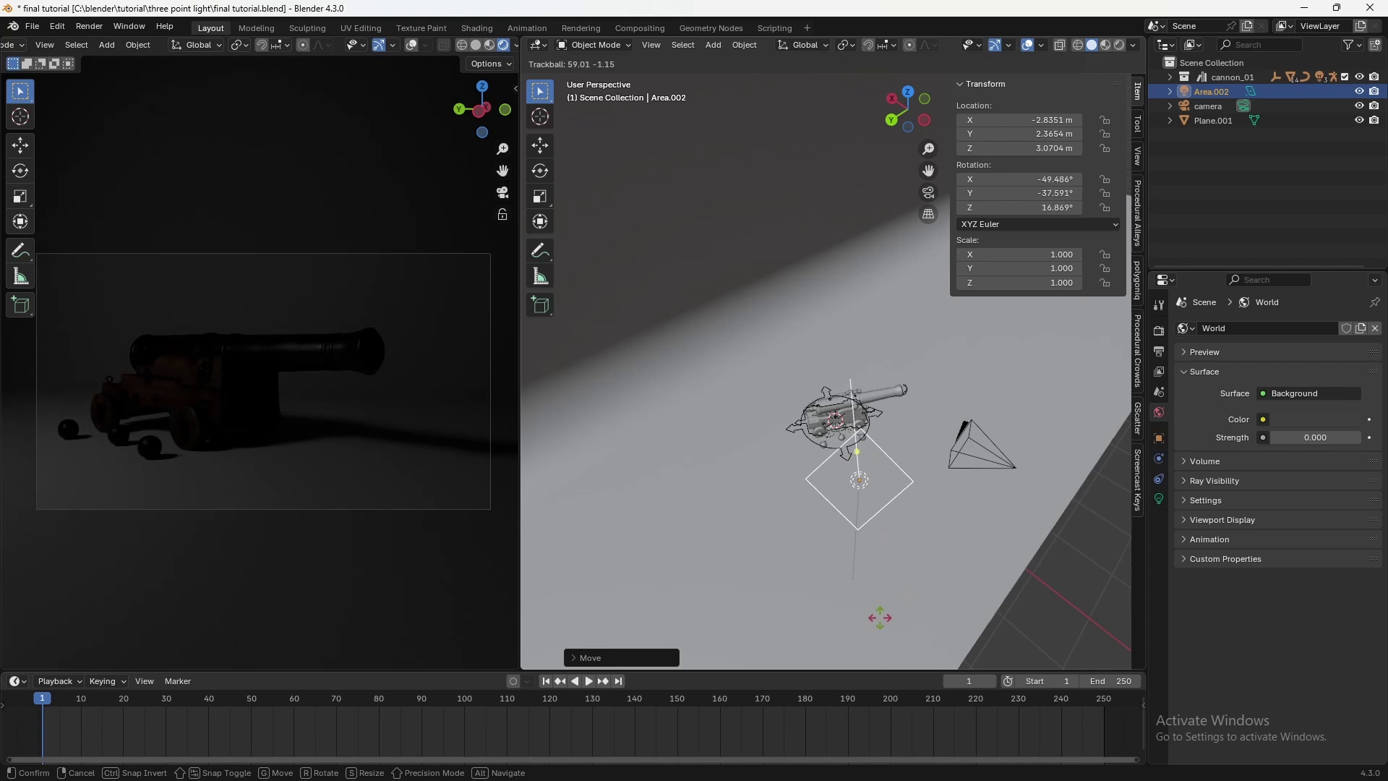
pyautogui.click(887, 610)
pyautogui.moveTo(896, 603); pyautogui.dragTo(840, 458, button='middle')
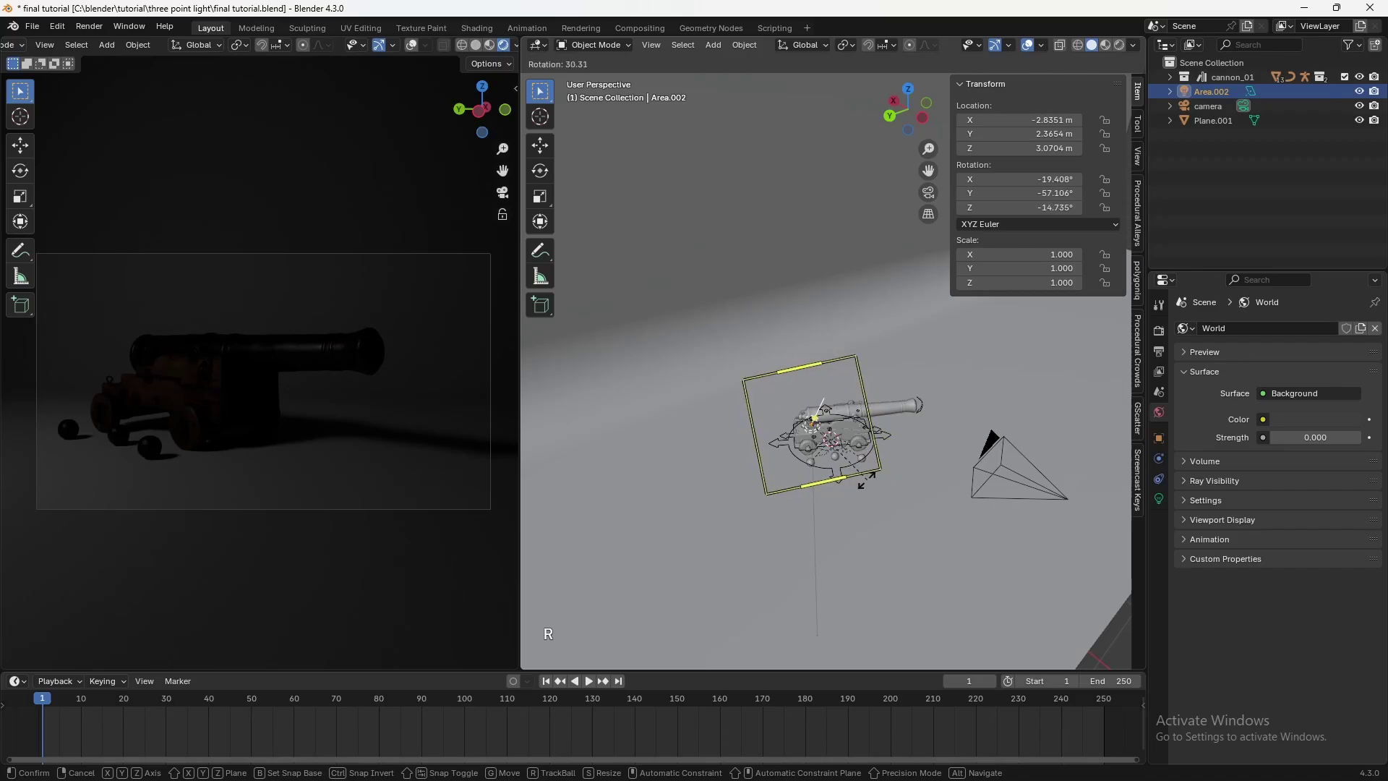
pyautogui.click(890, 495)
pyautogui.press('r')
pyautogui.press('r')
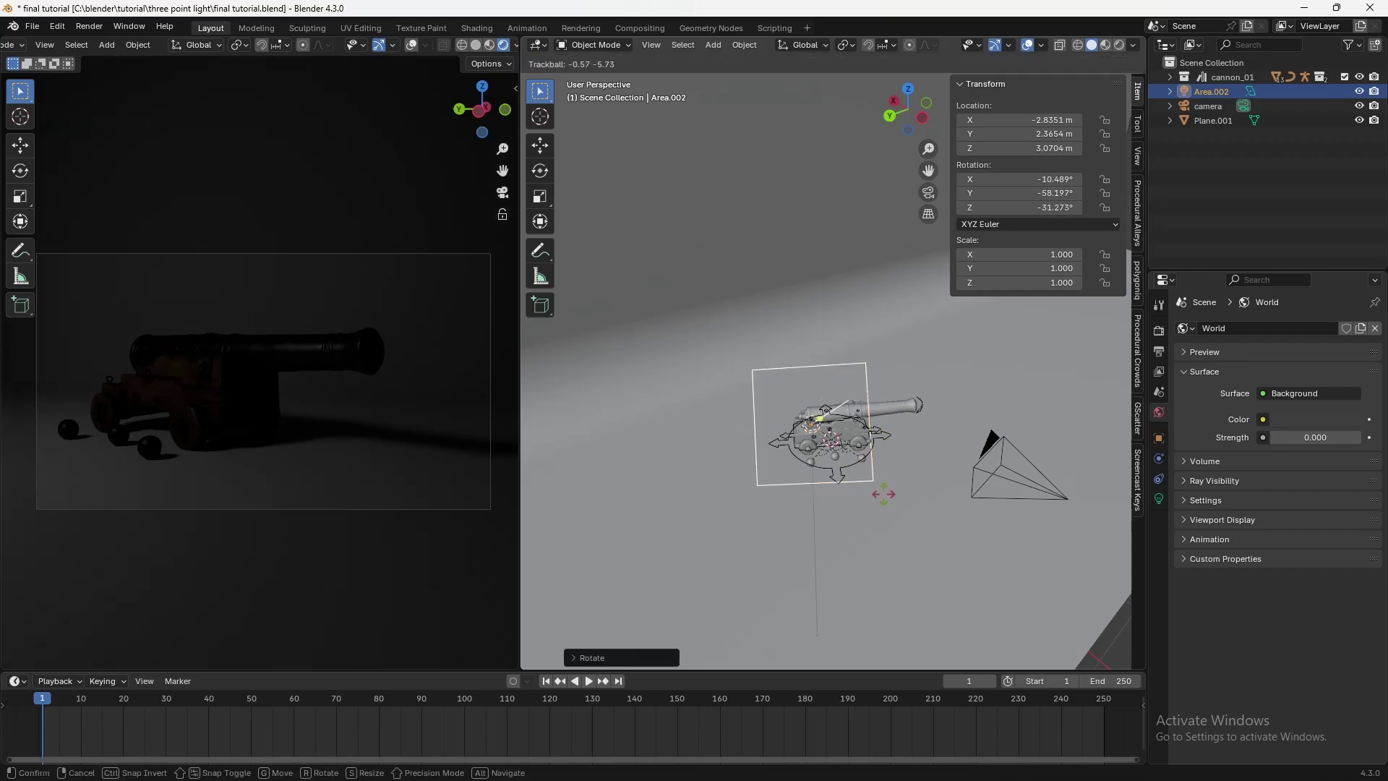
pyautogui.click(883, 495)
pyautogui.press('r')
pyautogui.click(932, 442)
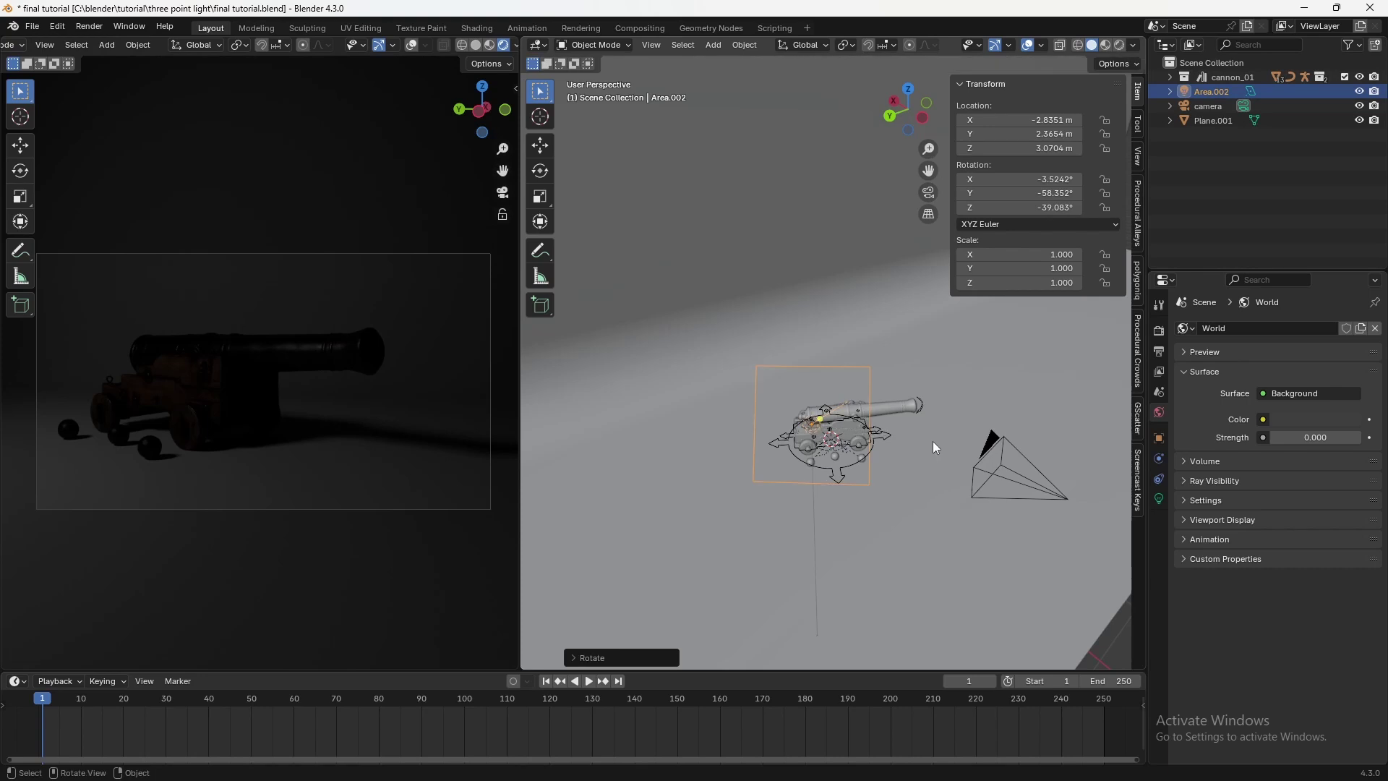
# Step: Raise the area light's power to 102.5 W and widen the properties area
pyautogui.click(1159, 499)
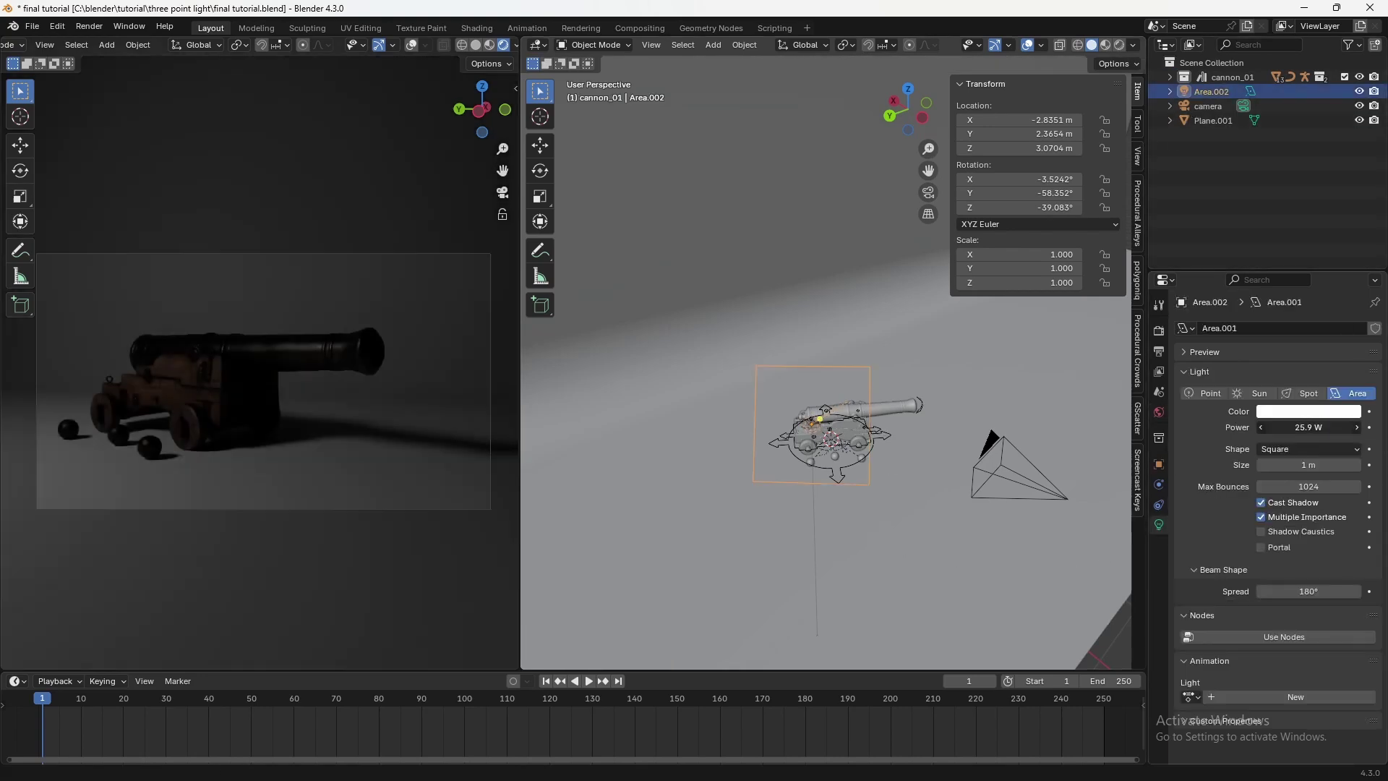
pyautogui.moveTo(1308, 427); pyautogui.dragTo(1350, 427)
pyautogui.moveTo(1147, 462); pyautogui.dragTo(1131, 462)
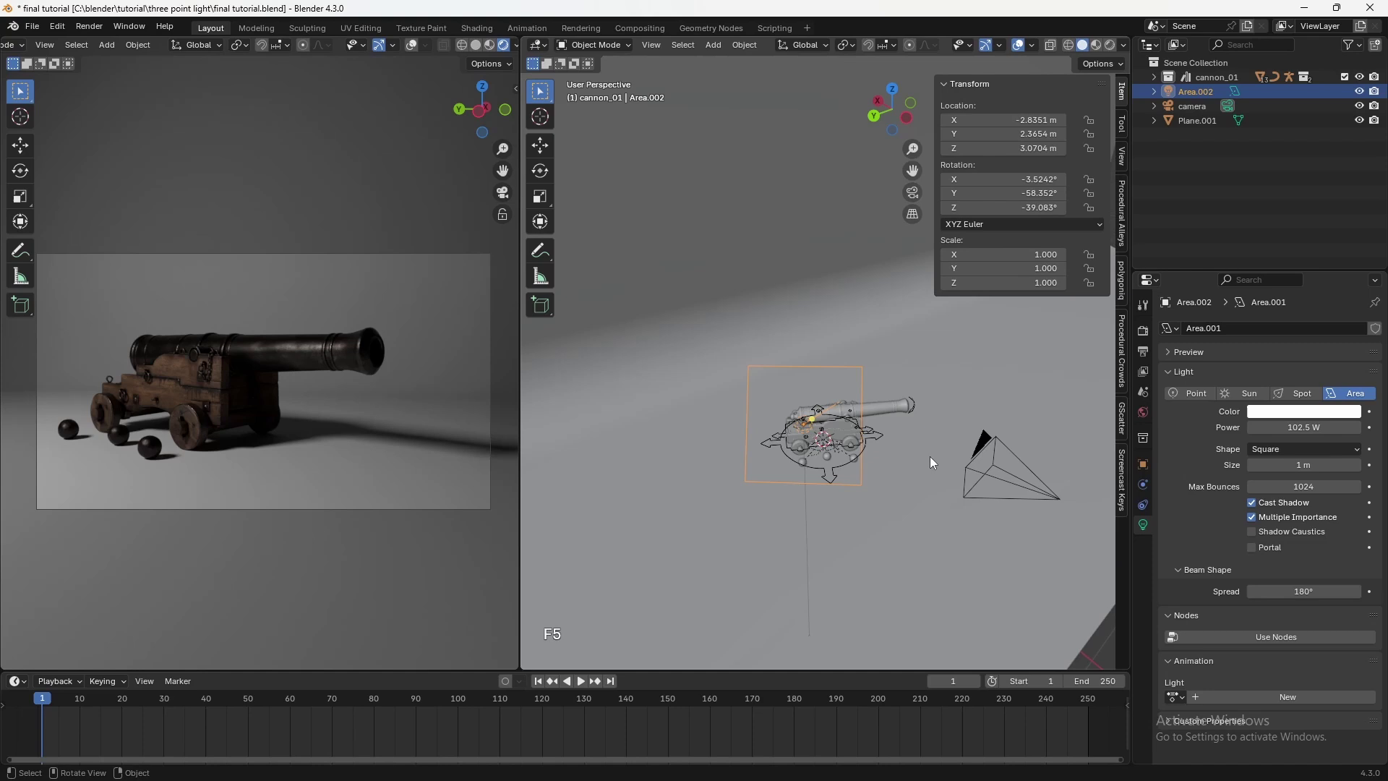
# Step: Change the light's shape to Rectangle with a Y size of 4.42 m and set its beam spread to 135°
pyautogui.click(1306, 446)
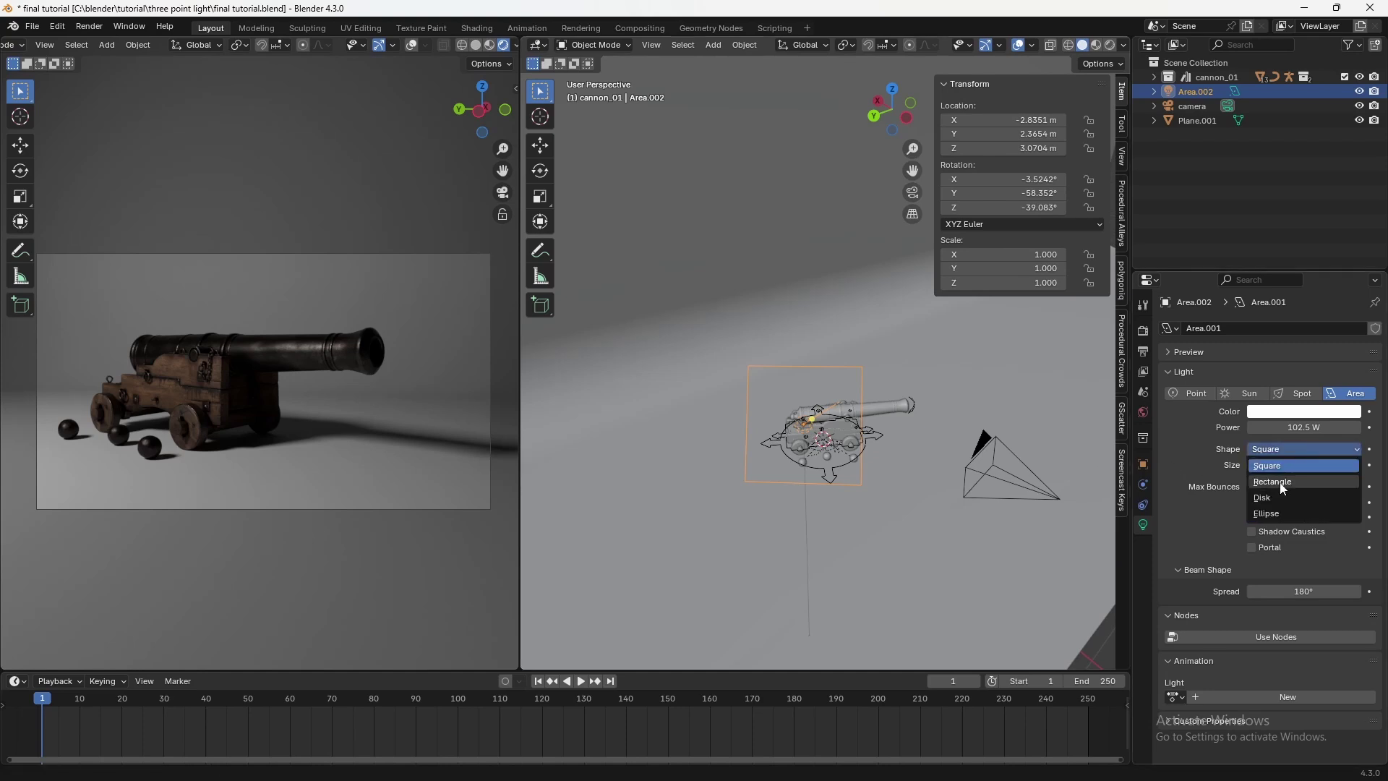
pyautogui.click(1291, 463)
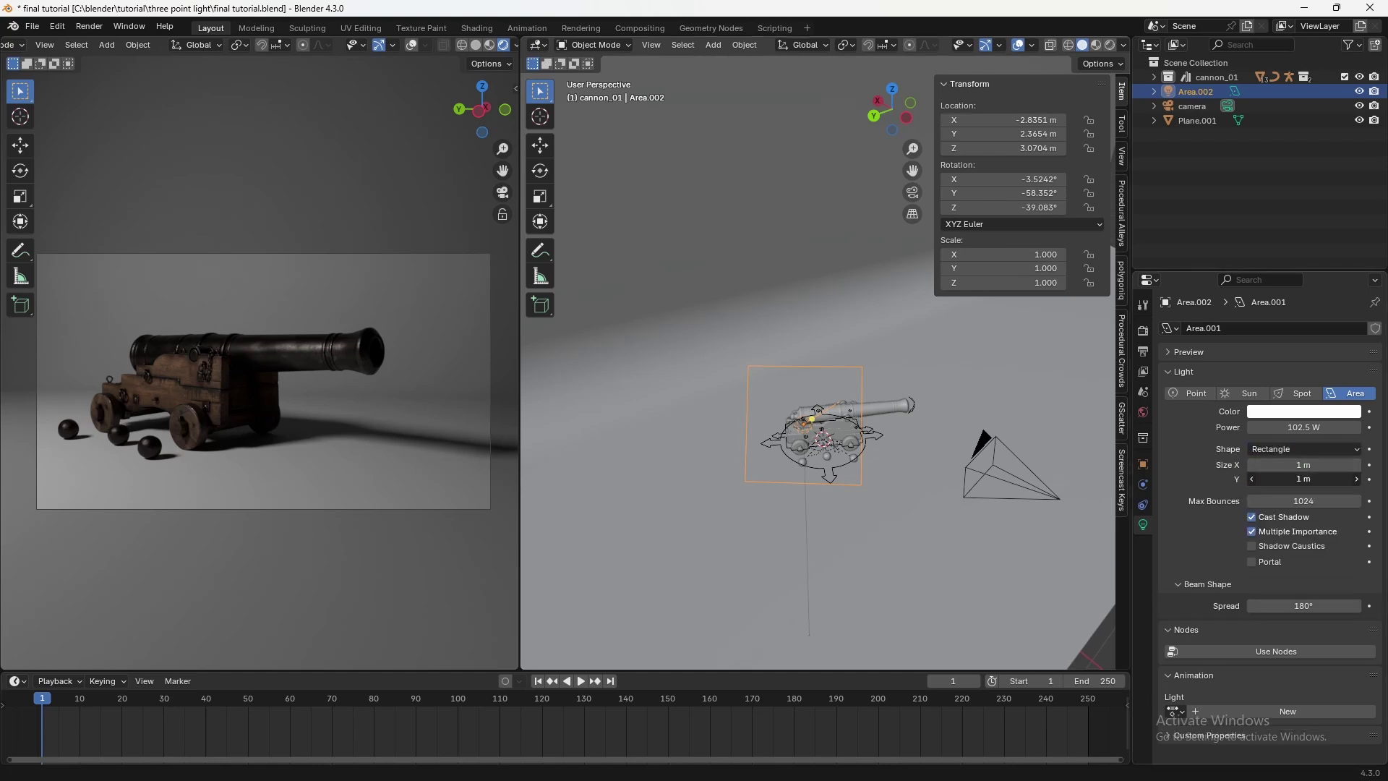
pyautogui.moveTo(1274, 479); pyautogui.dragTo(1386, 479)
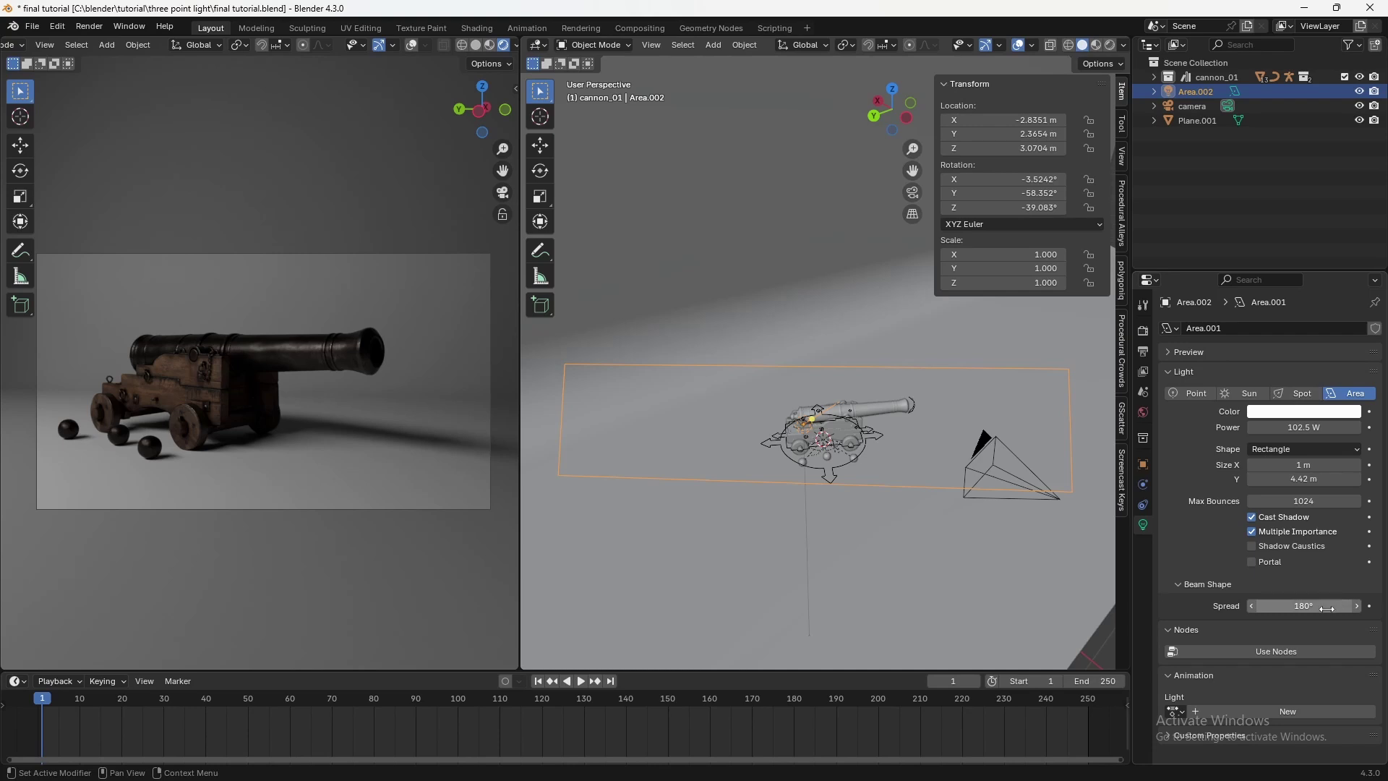
pyautogui.moveTo(1326, 609); pyautogui.dragTo(1341, 597)
pyautogui.click(895, 457)
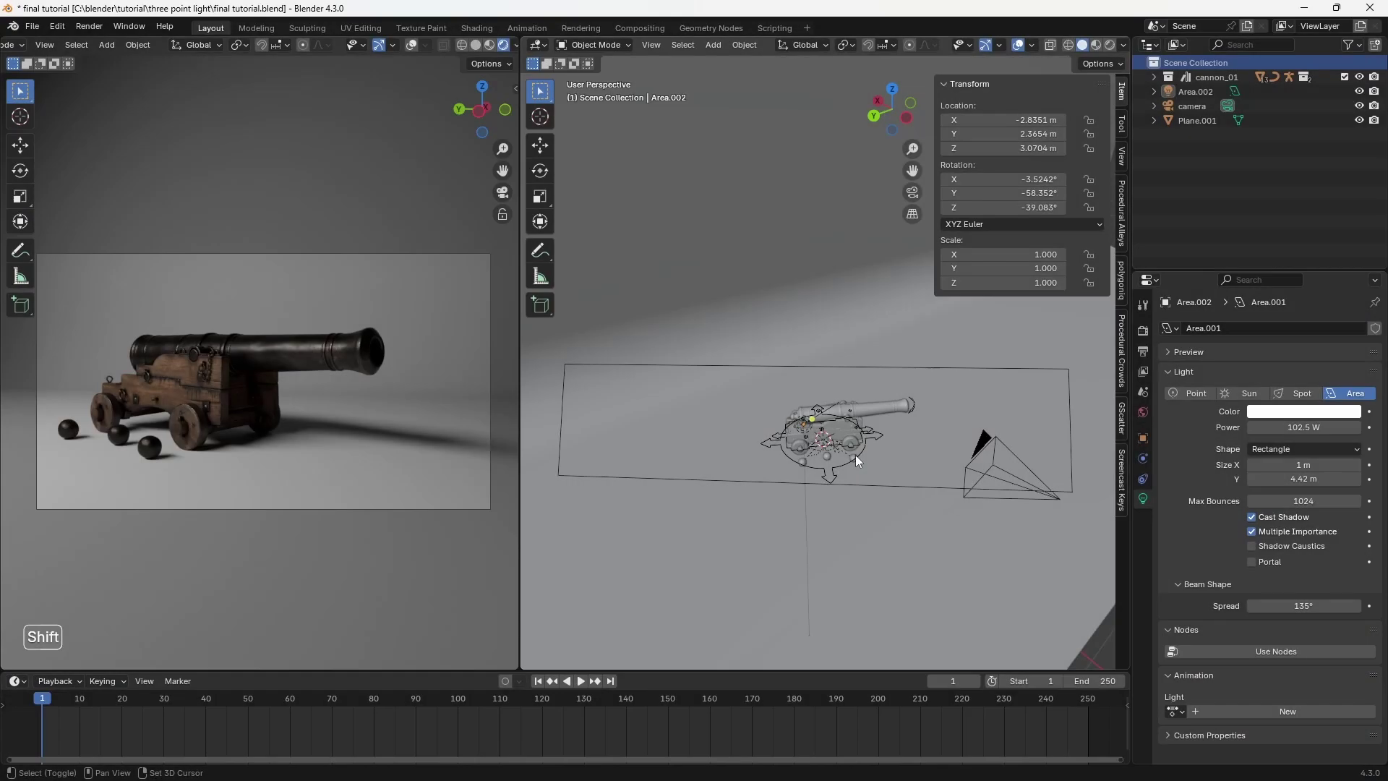
# Step: Add a second area light at the cannon and raise it along Z to about 2.04 m
pyautogui.hotkey('shift', 'a')
pyautogui.moveTo(826, 648)
pyautogui.click(933, 697)
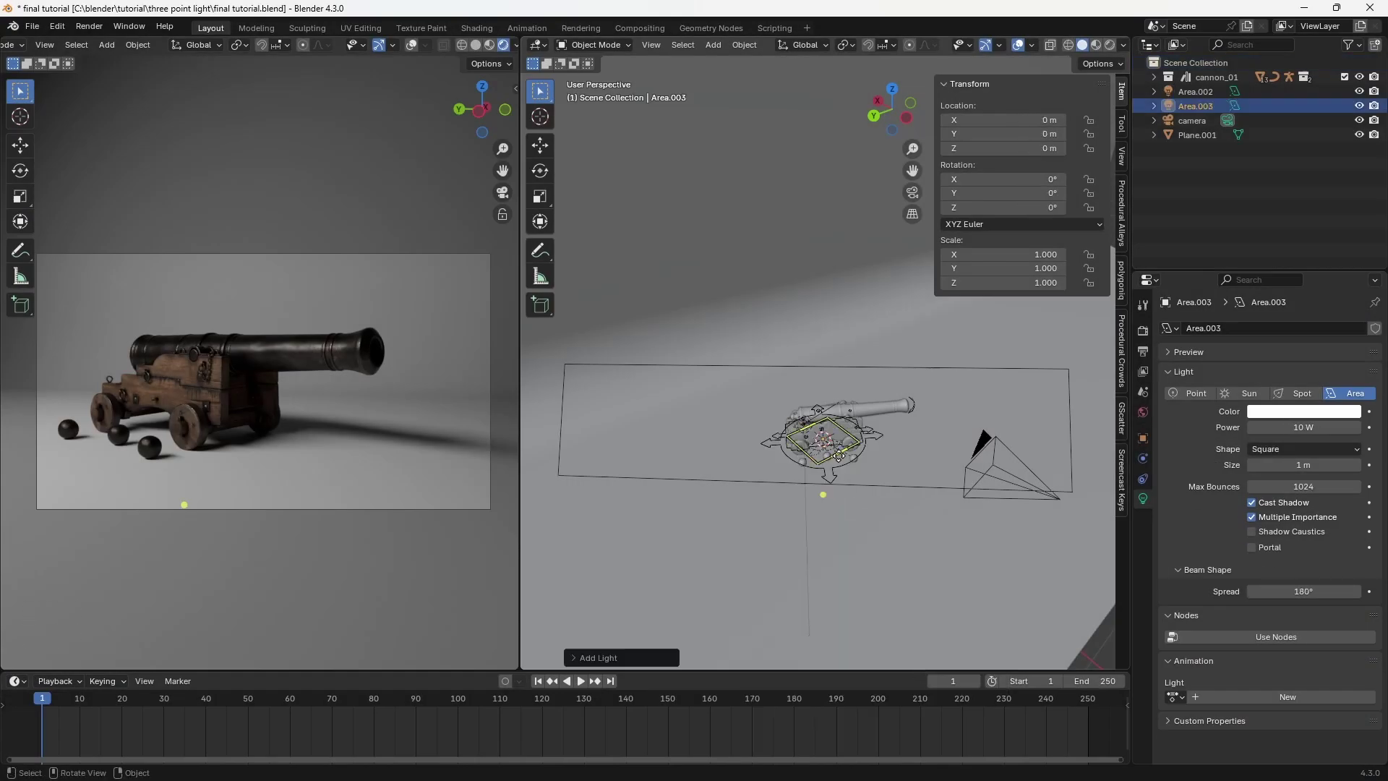
pyautogui.press('g')
pyautogui.press('z')
pyautogui.click(898, 378)
# Step: From the top view, move the second area light to about X -1.38 m, Y -3.59 m
pyautogui.press('KP_7')
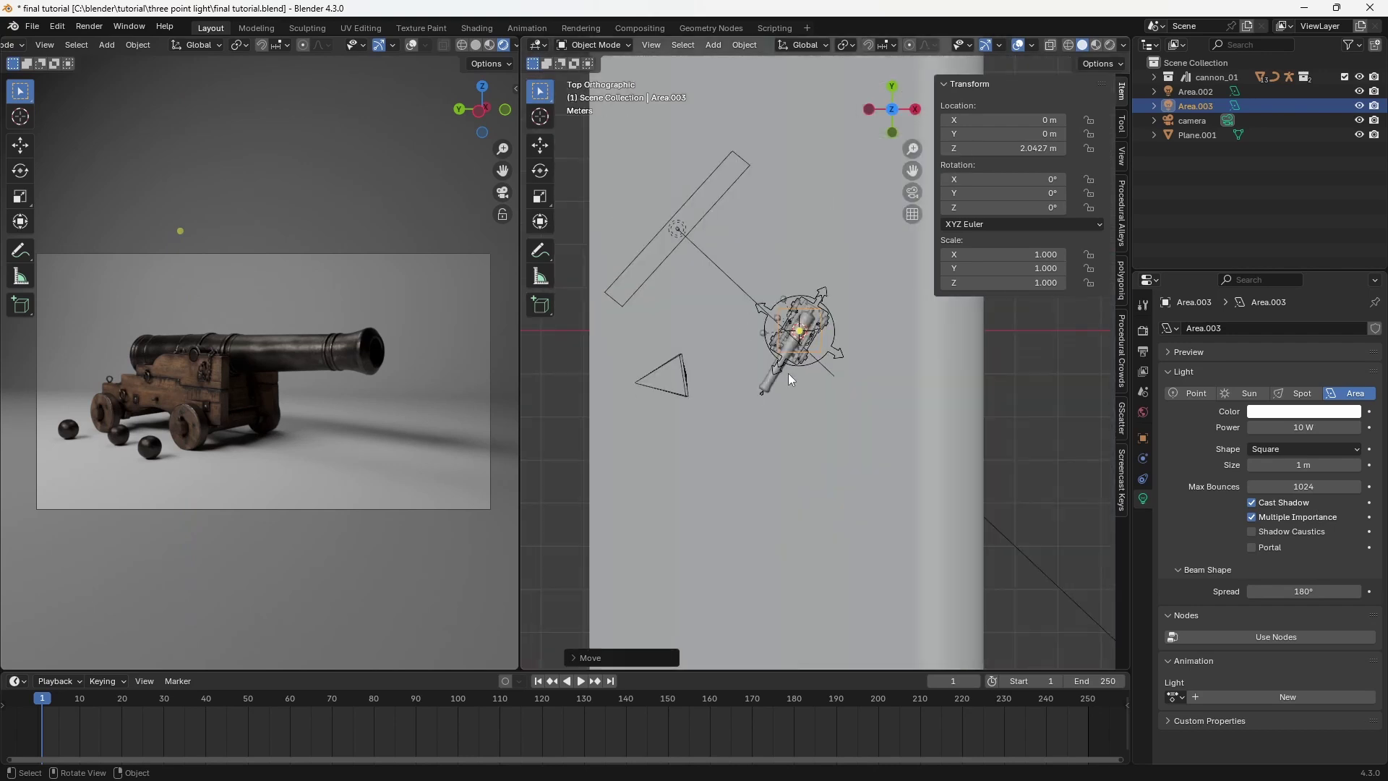
pyautogui.press('g')
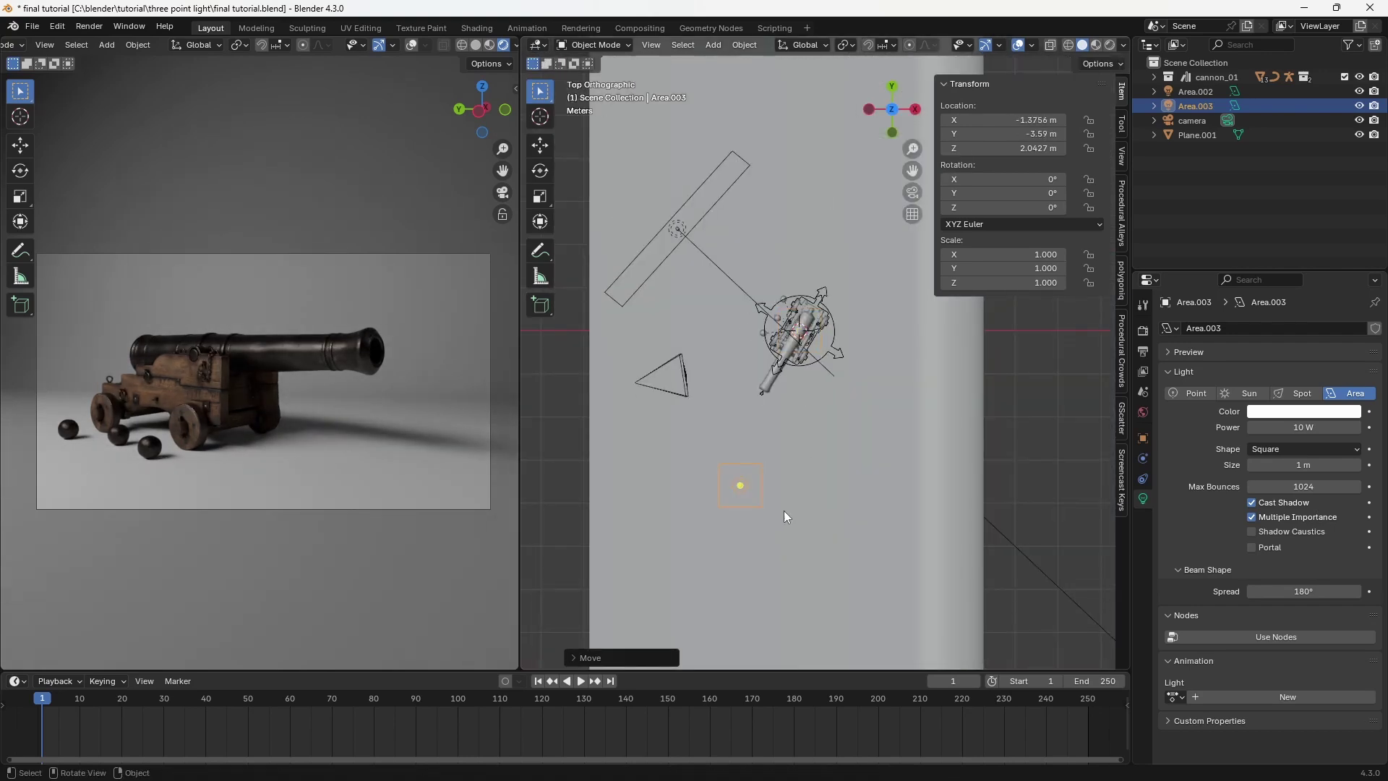
pyautogui.click(788, 518)
# Step: Rotate the second area light freely toward the cannon, to about X 57.4°, Y -29.6°, Z 0.9°
pyautogui.moveTo(749, 437); pyautogui.dragTo(819, 302, button='middle')
pyautogui.press('r')
pyautogui.press('r')
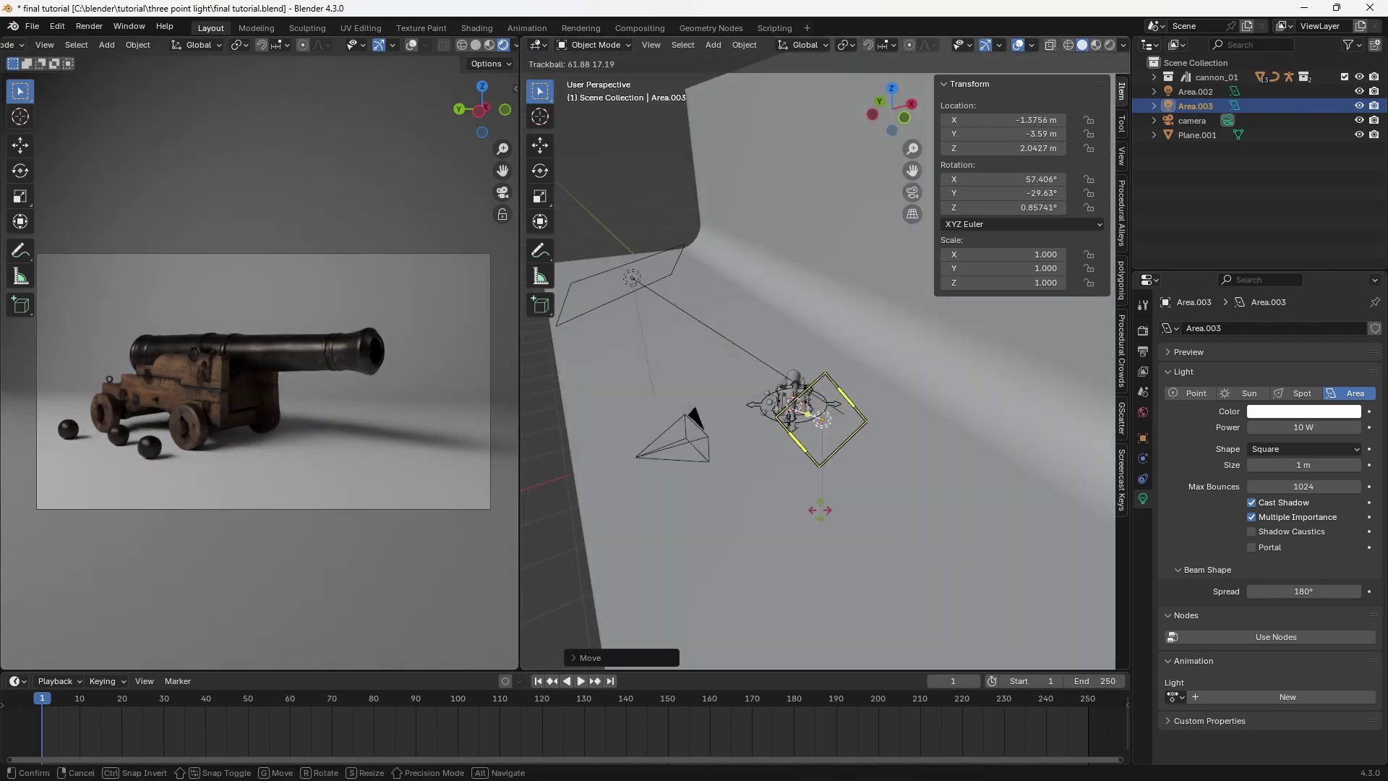
pyautogui.click(821, 508)
# Step: Set the second area light's size to 3.27 m and its power to 20.7 W
pyautogui.moveTo(1301, 465); pyautogui.dragTo(1373, 465)
pyautogui.moveTo(1304, 427); pyautogui.dragTo(1319, 427)
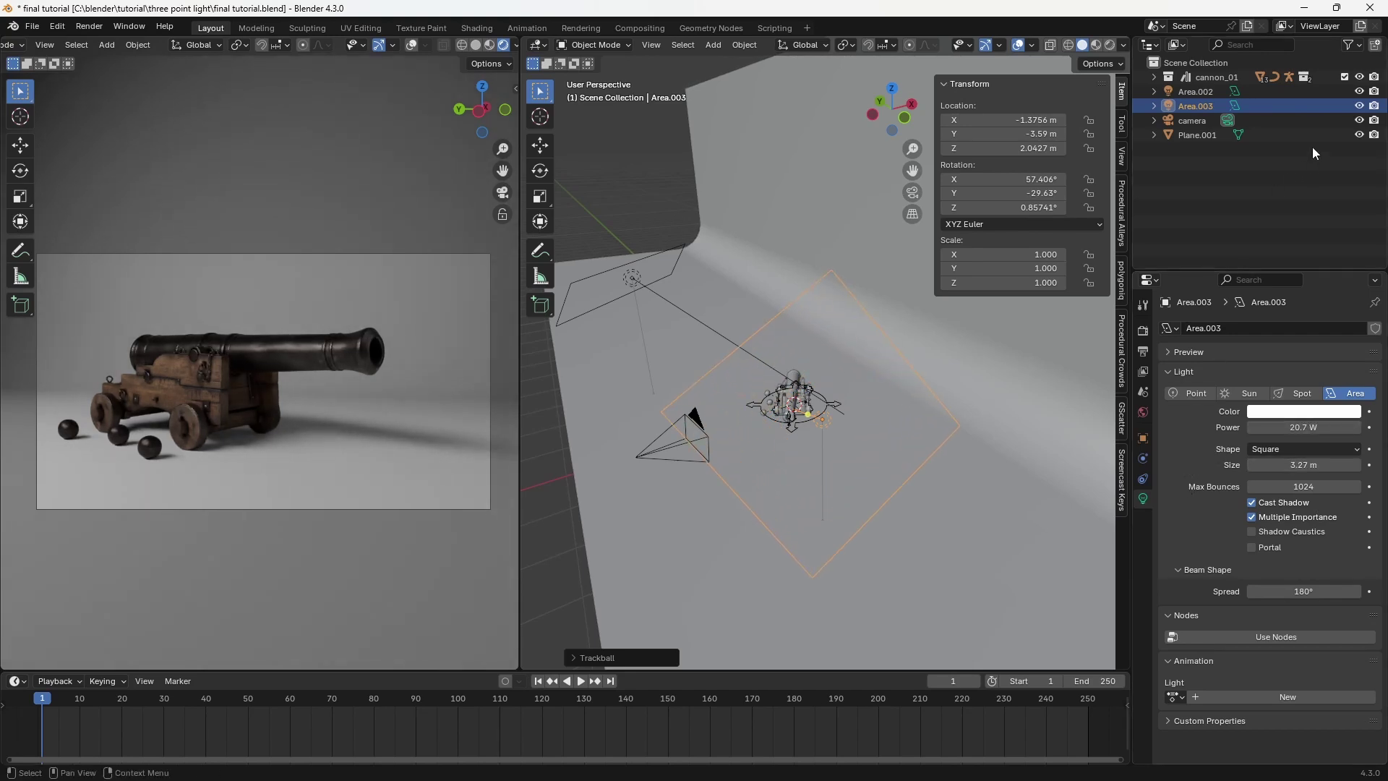
# Step: Toggle the second area light's visibility off and on to compare its effect on the rendered cannon
pyautogui.click(1358, 107)
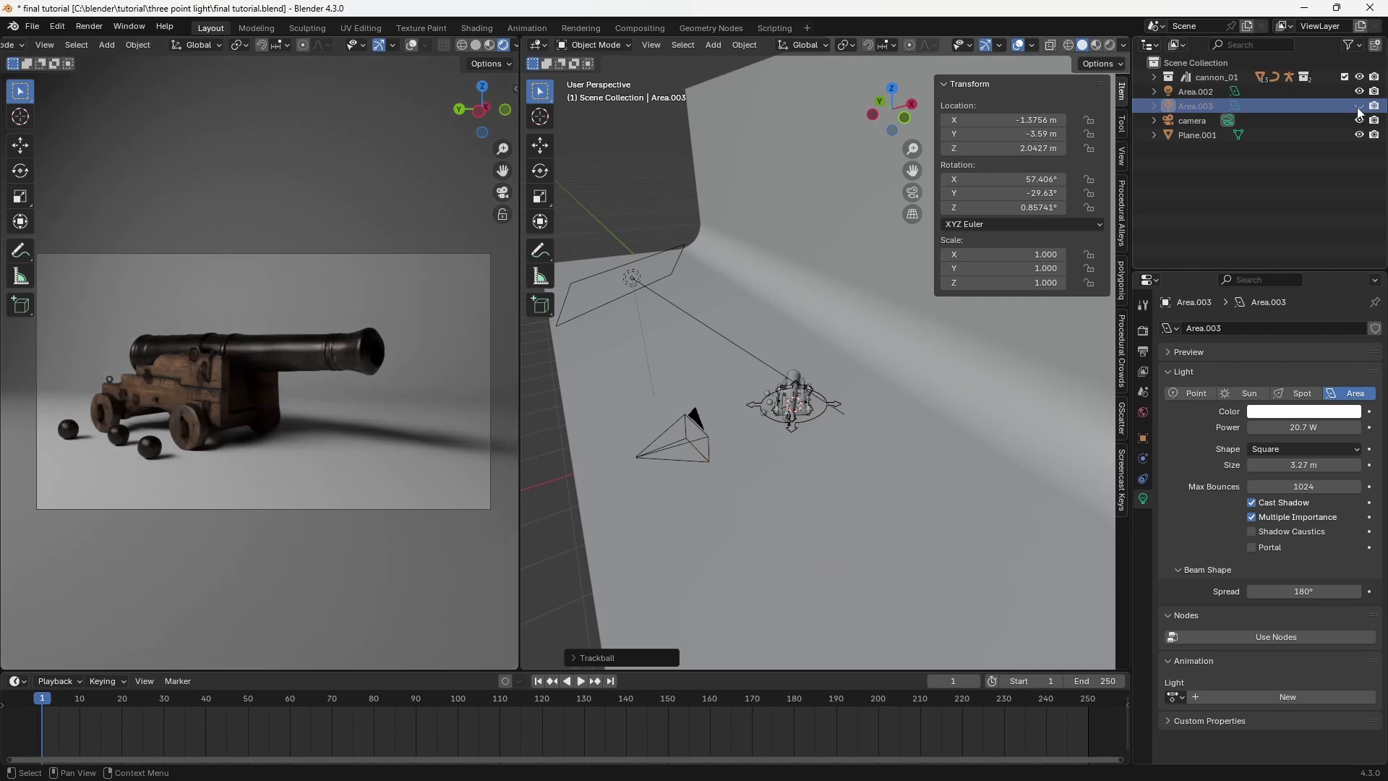
pyautogui.click(1358, 106)
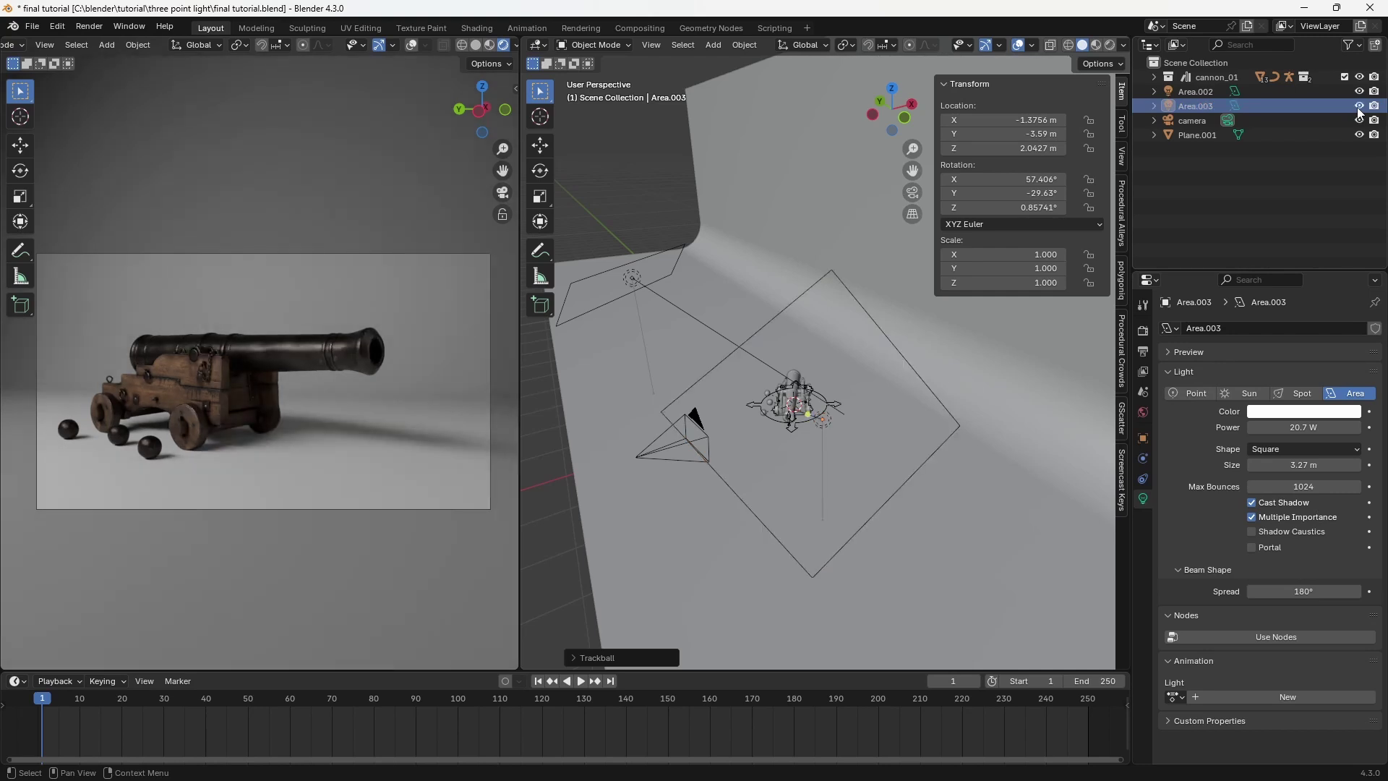
pyautogui.click(1358, 106)
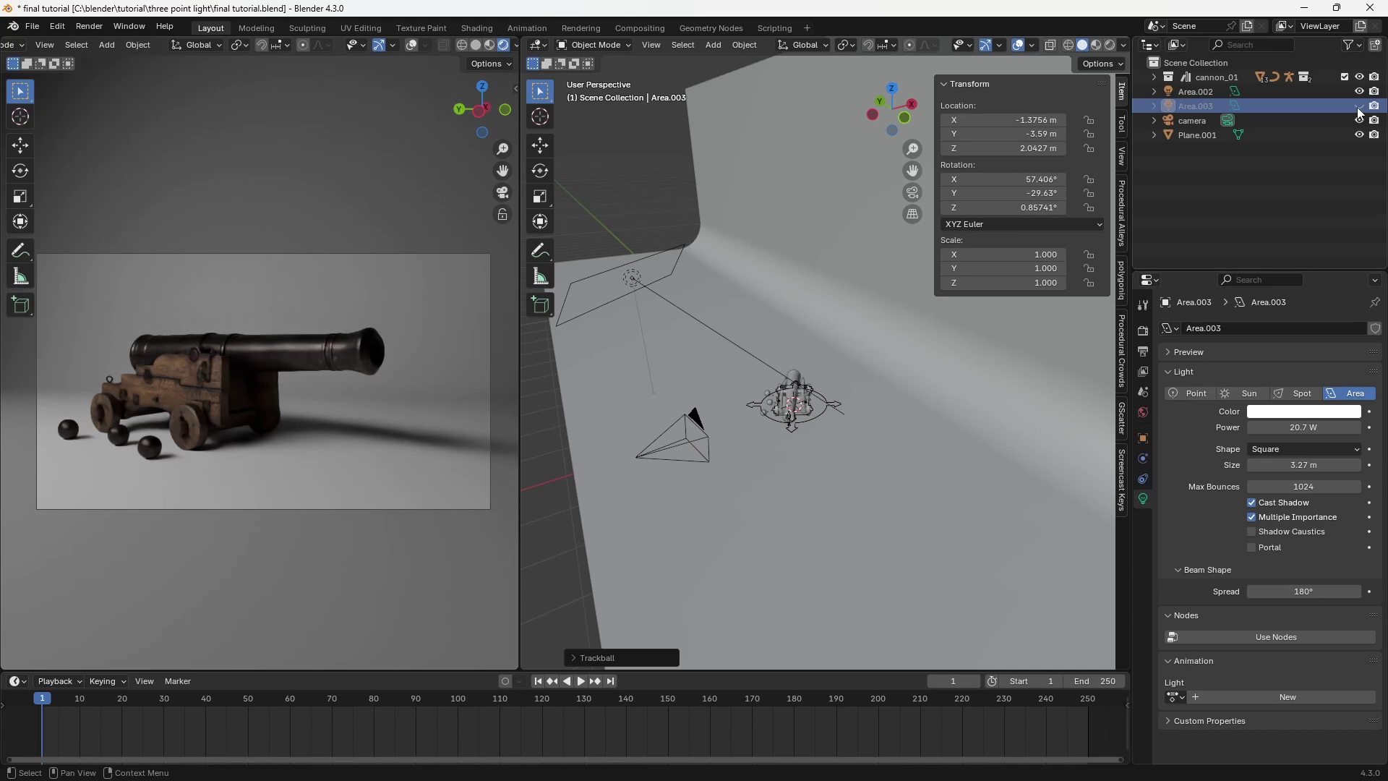
pyautogui.click(1359, 107)
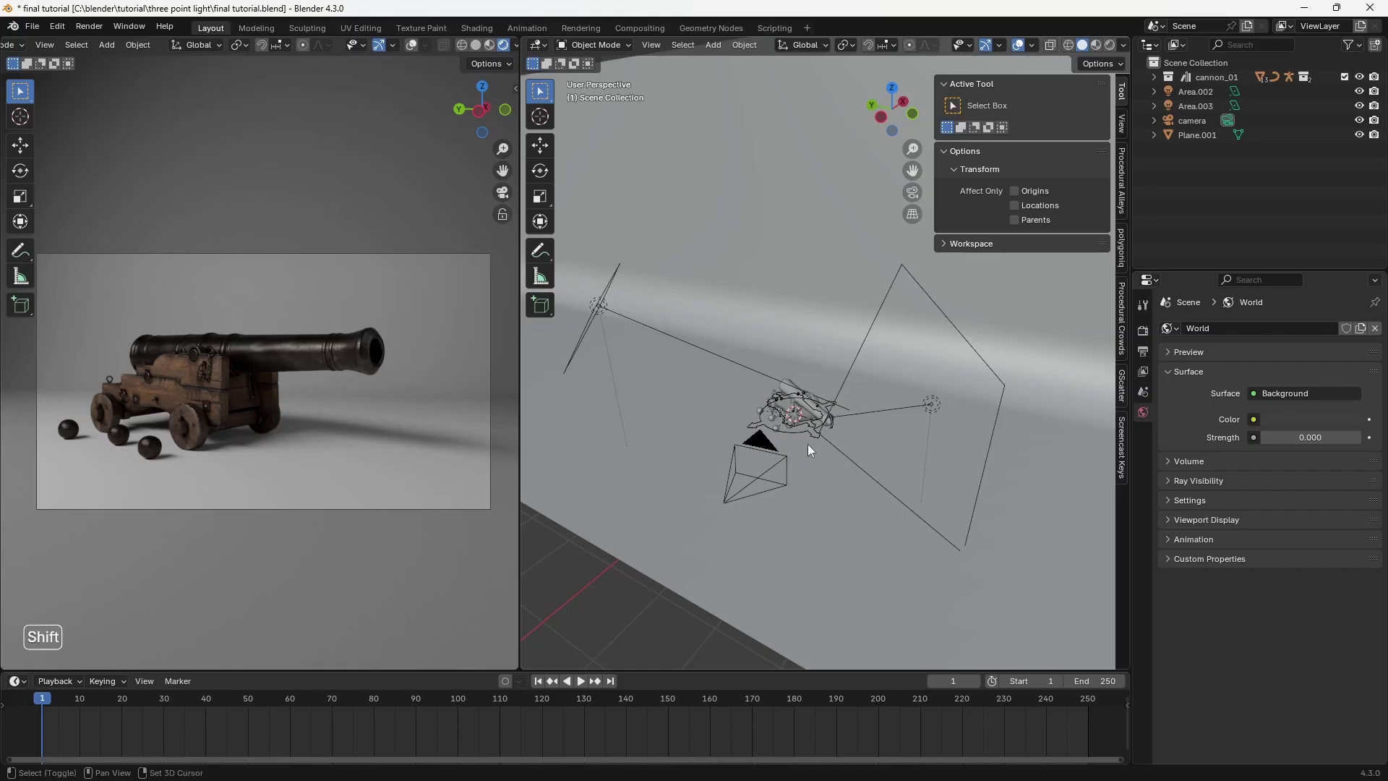
# Step: Add a third area light and raise it along the Z axis to about 1.045 m
pyautogui.hotkey('shift', 'a')
pyautogui.moveTo(778, 409)
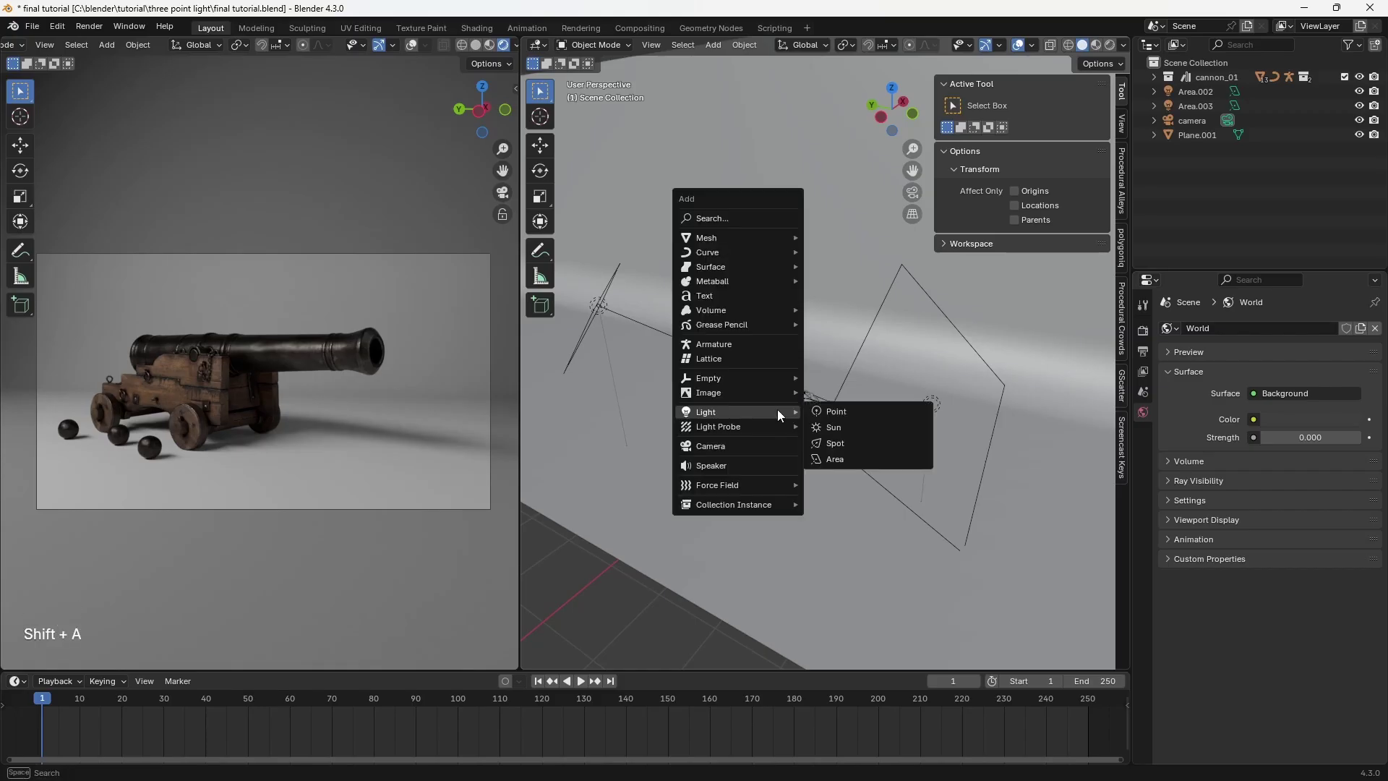
pyautogui.click(843, 460)
pyautogui.press('g')
pyautogui.press('z')
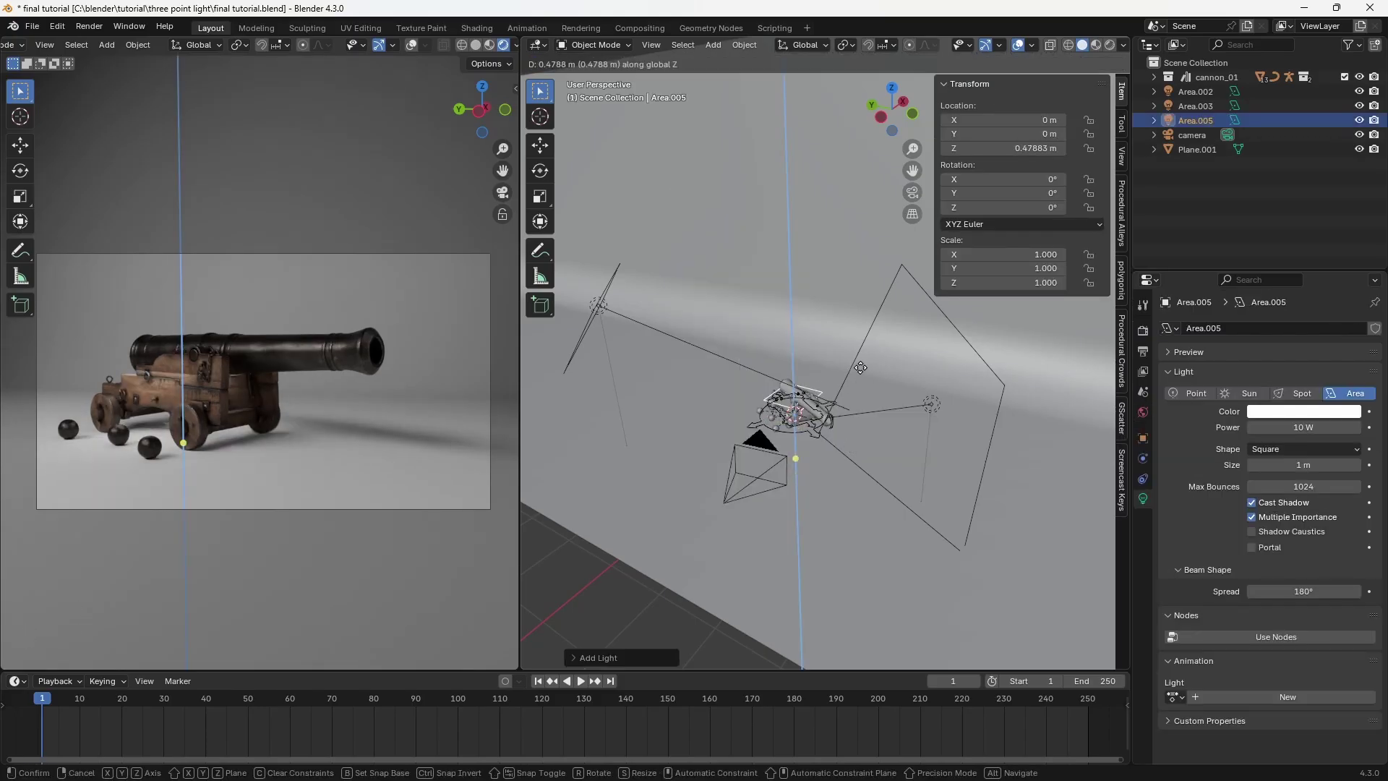
pyautogui.click(877, 345)
# Step: From the top view, move the third area light to about X 0.25 m, Y -0.50 m
pyautogui.press('KP_7')
pyautogui.press('g')
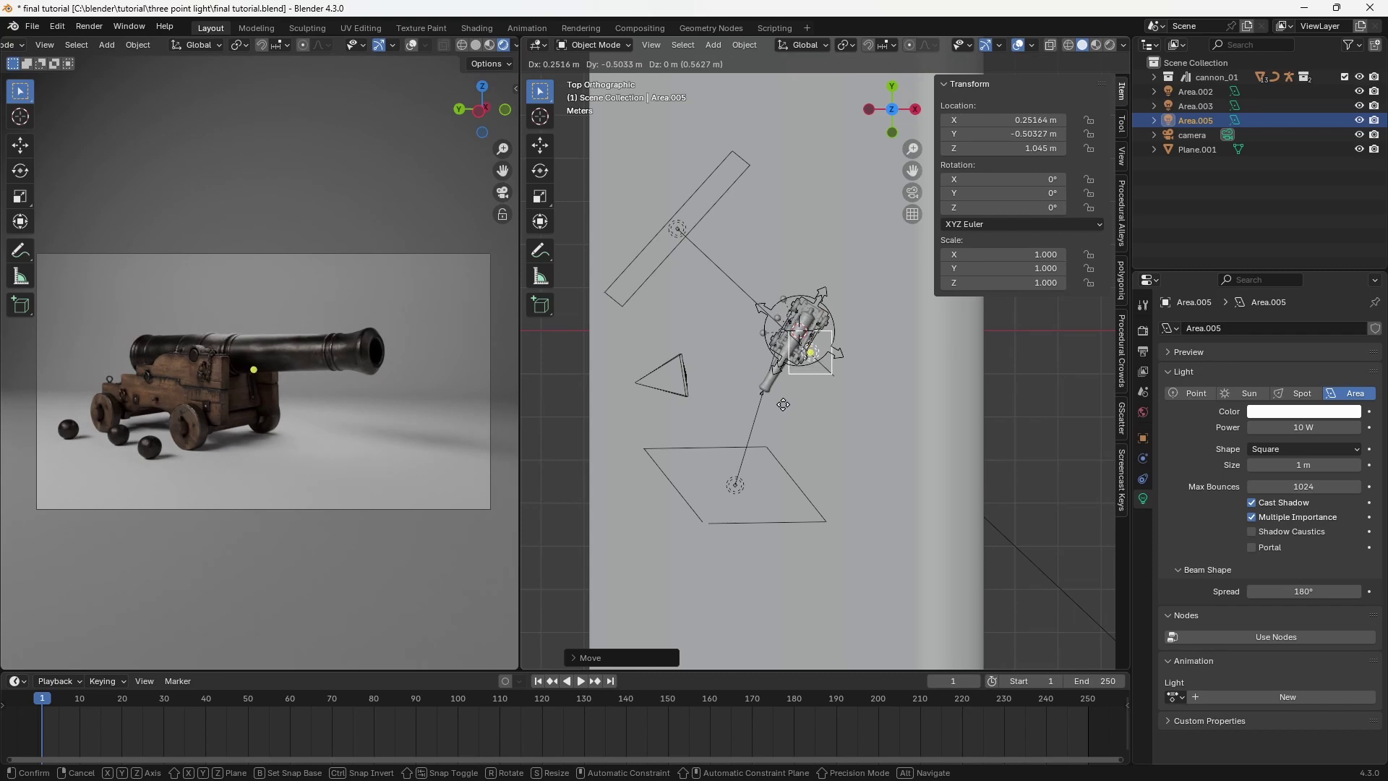
pyautogui.click(782, 404)
# Step: Rotate the third area light freely to about X 54.4°, Y -8.7°, Z 66.6°
pyautogui.scroll(5, 795, 387)
pyautogui.moveTo(804, 374); pyautogui.dragTo(807, 242, button='middle')
pyautogui.press('r')
pyautogui.press('r')
pyautogui.click(860, 318)
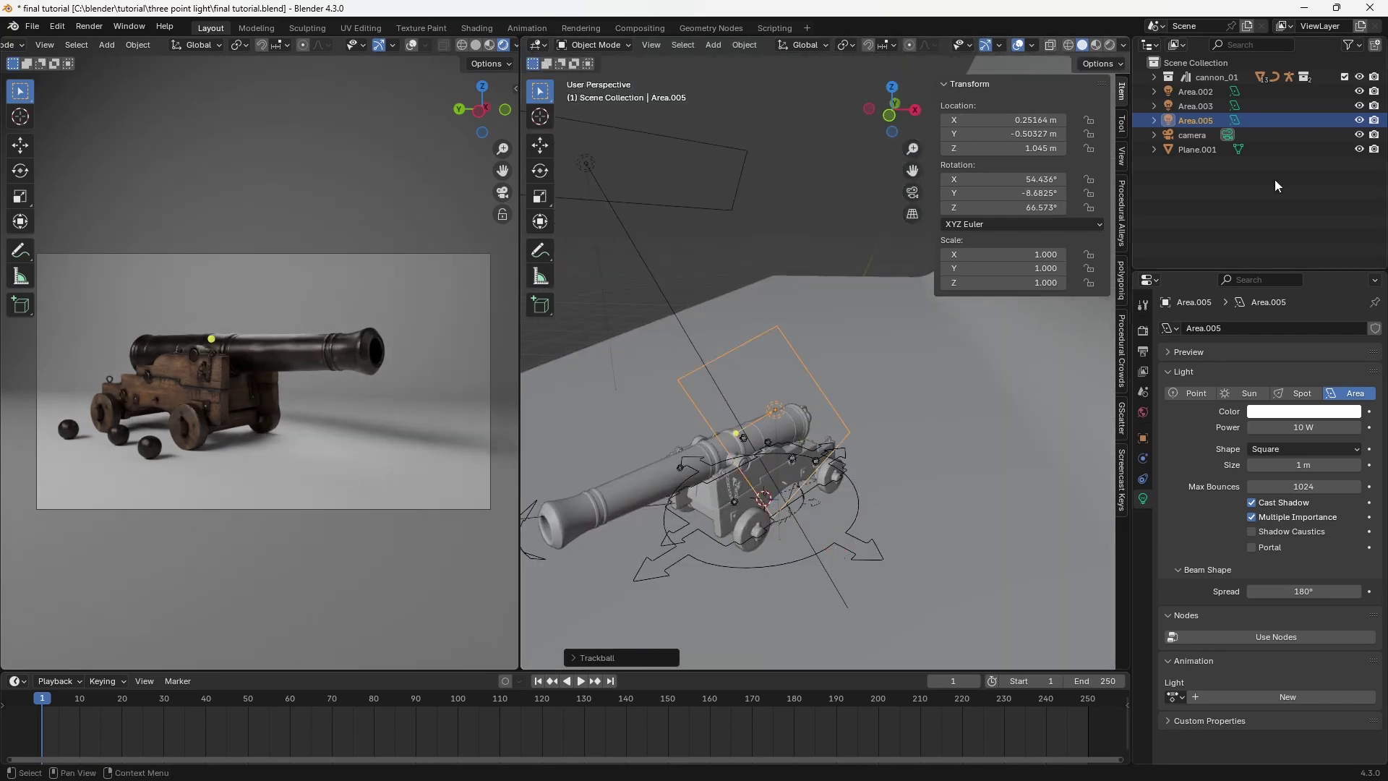
# Step: Hide the other two area lights and rotate the third one freely to about X 74.2°, Y 22.4°, Z 82.1°
pyautogui.click(1359, 105)
pyautogui.click(1359, 91)
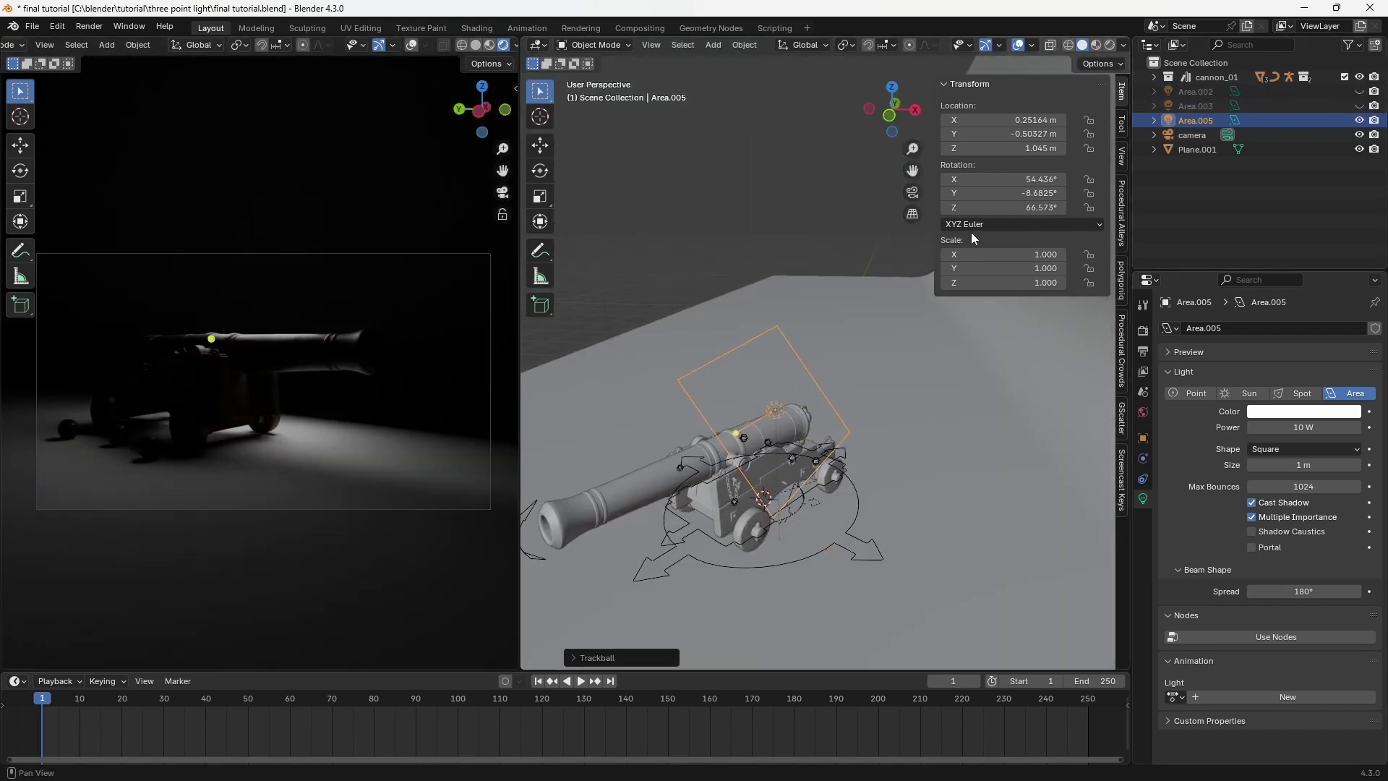
pyautogui.scroll(3, 822, 337)
pyautogui.moveTo(822, 336); pyautogui.dragTo(735, 432, button='middle')
pyautogui.press('r')
pyautogui.press('r')
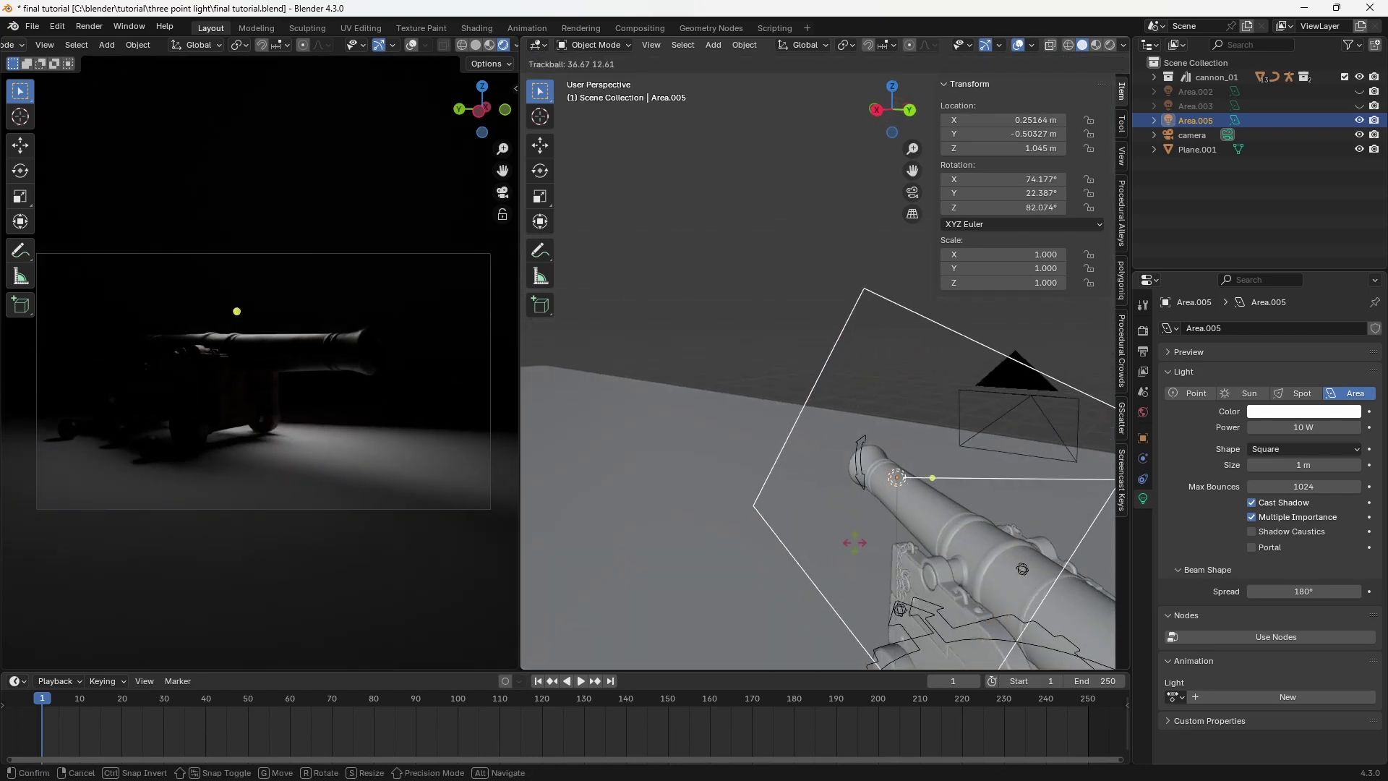
pyautogui.click(855, 542)
# Step: Level the third area light over the barrel by rotating it to about X 74.1°, Y 1.3°, Z 81.1°
pyautogui.moveTo(854, 542); pyautogui.dragTo(878, 474, button='middle')
pyautogui.press('r')
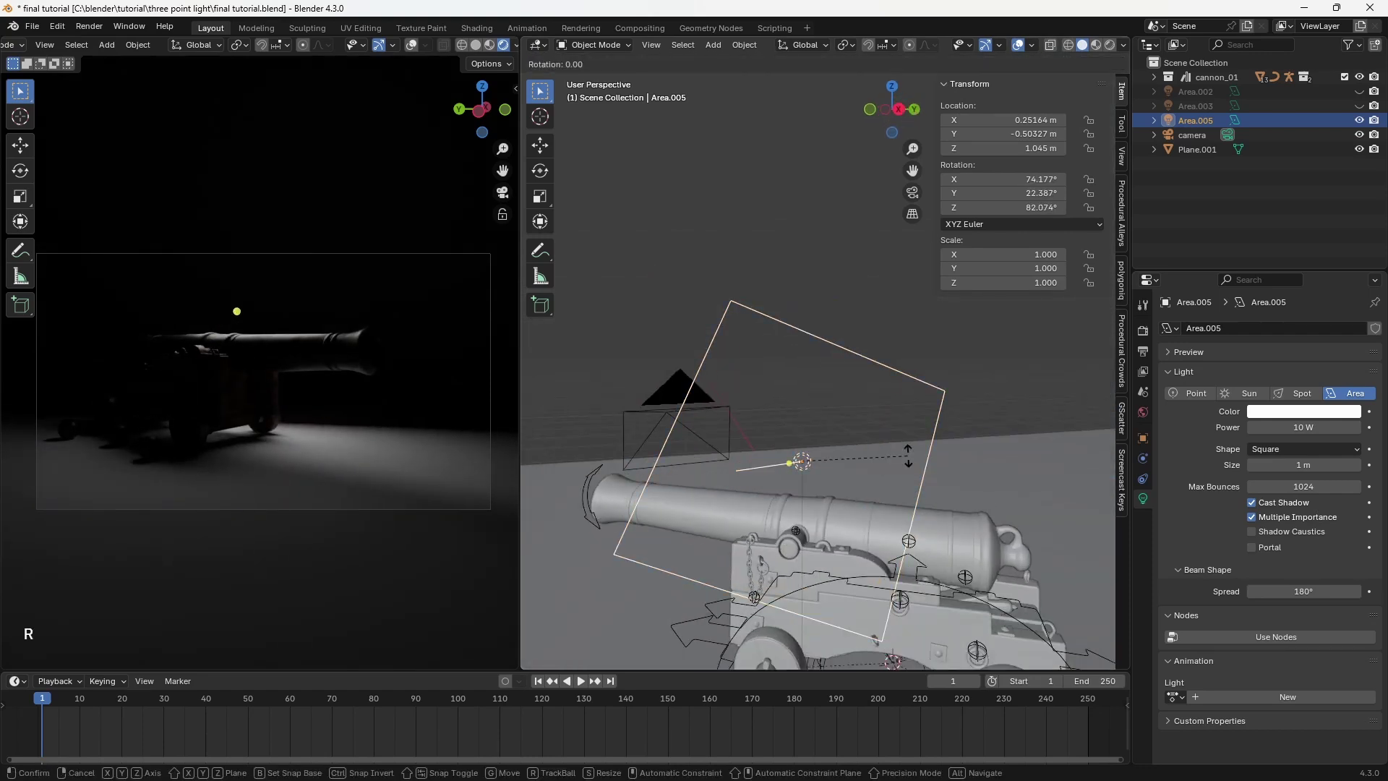
pyautogui.press('y')
pyautogui.press('y')
pyautogui.press('y')
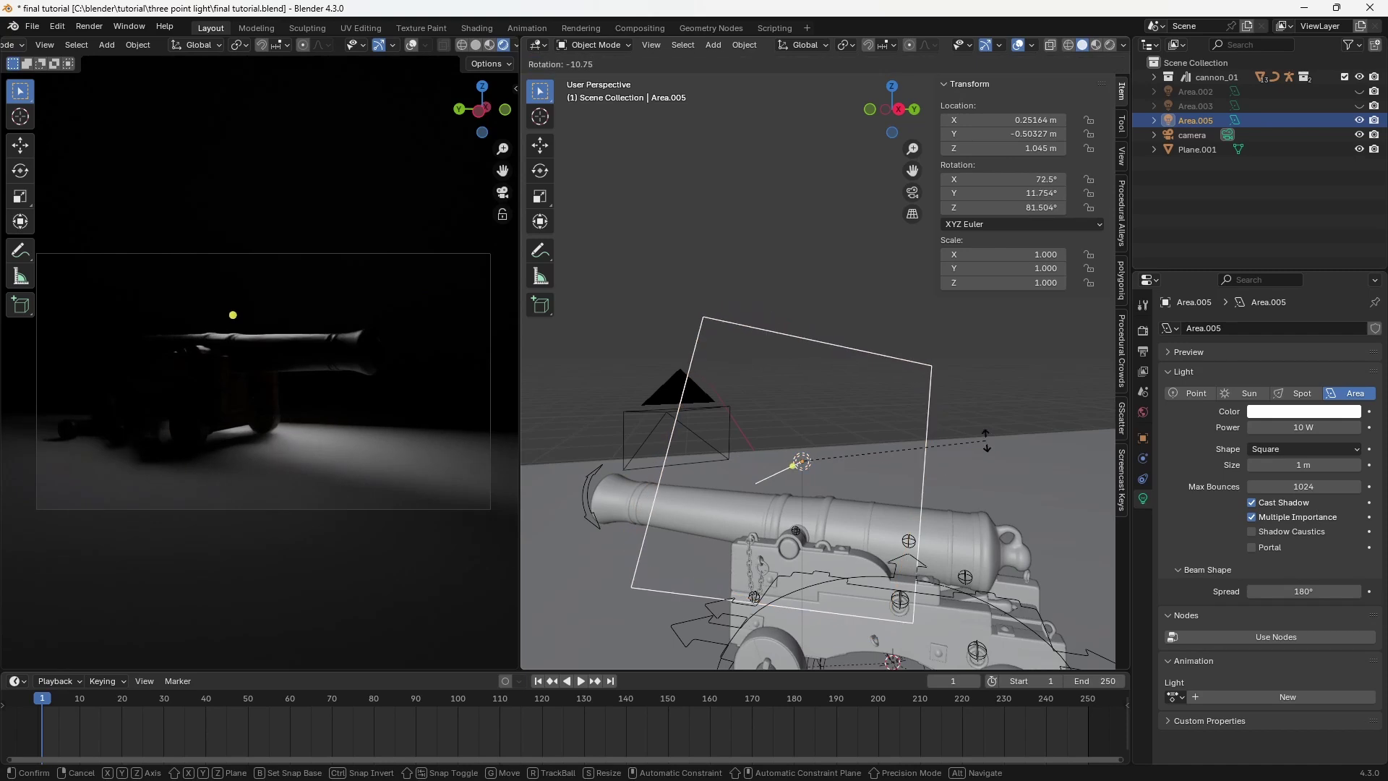
pyautogui.click(987, 408)
# Step: Make the third area light a 4.62 m by 0.68 m rectangle with 16.5 W power and a 16° spread
pyautogui.moveTo(981, 422); pyautogui.dragTo(1216, 535, button='middle')
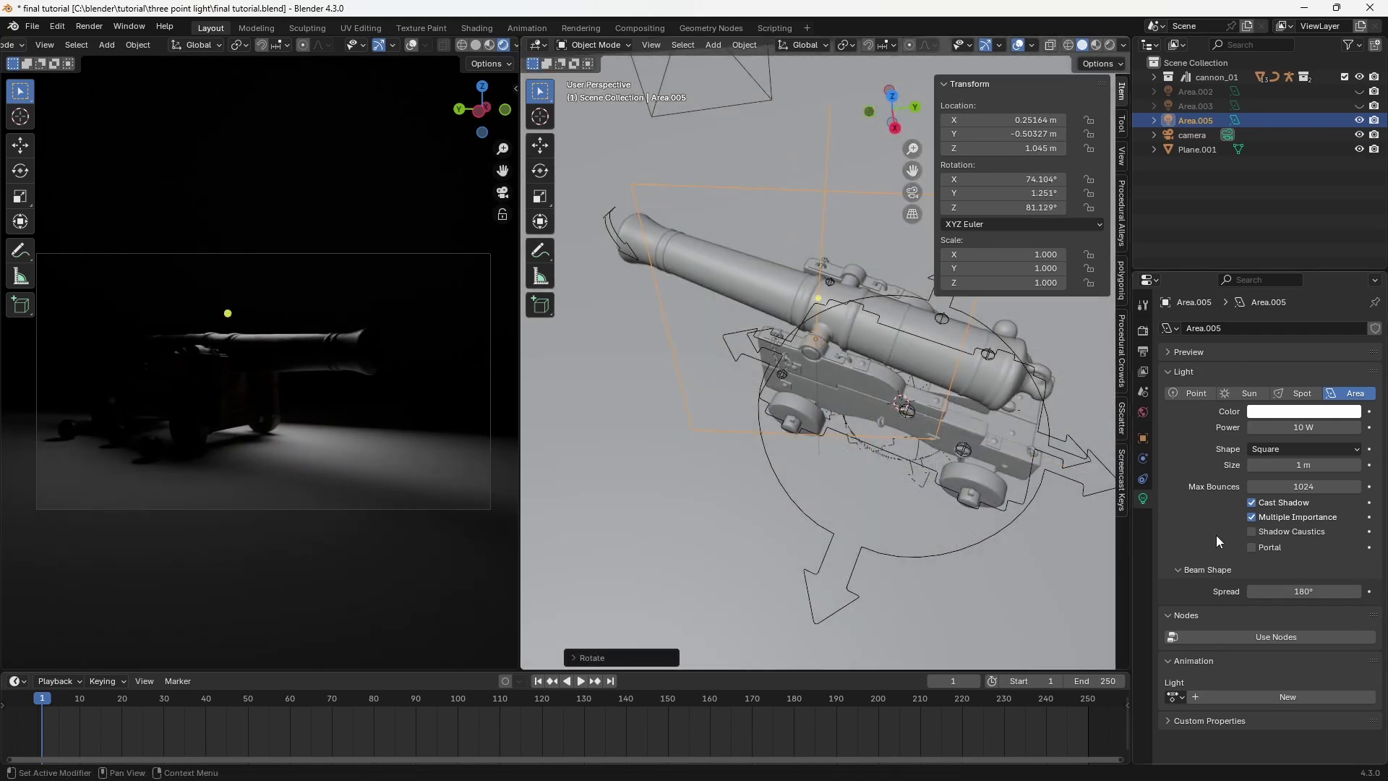
pyautogui.click(1295, 449)
pyautogui.click(1278, 482)
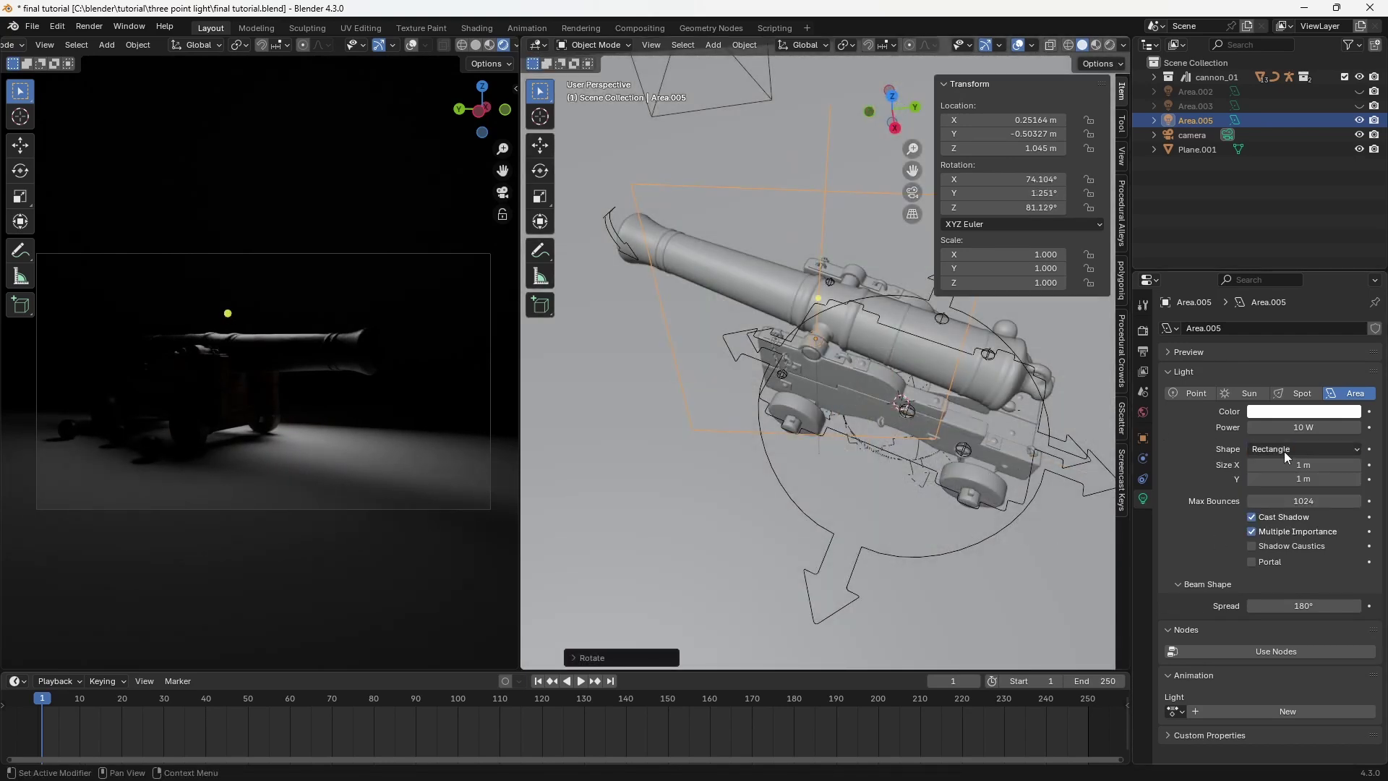
pyautogui.moveTo(1294, 464); pyautogui.dragTo(1362, 465)
pyautogui.moveTo(1302, 479); pyautogui.dragTo(1291, 479)
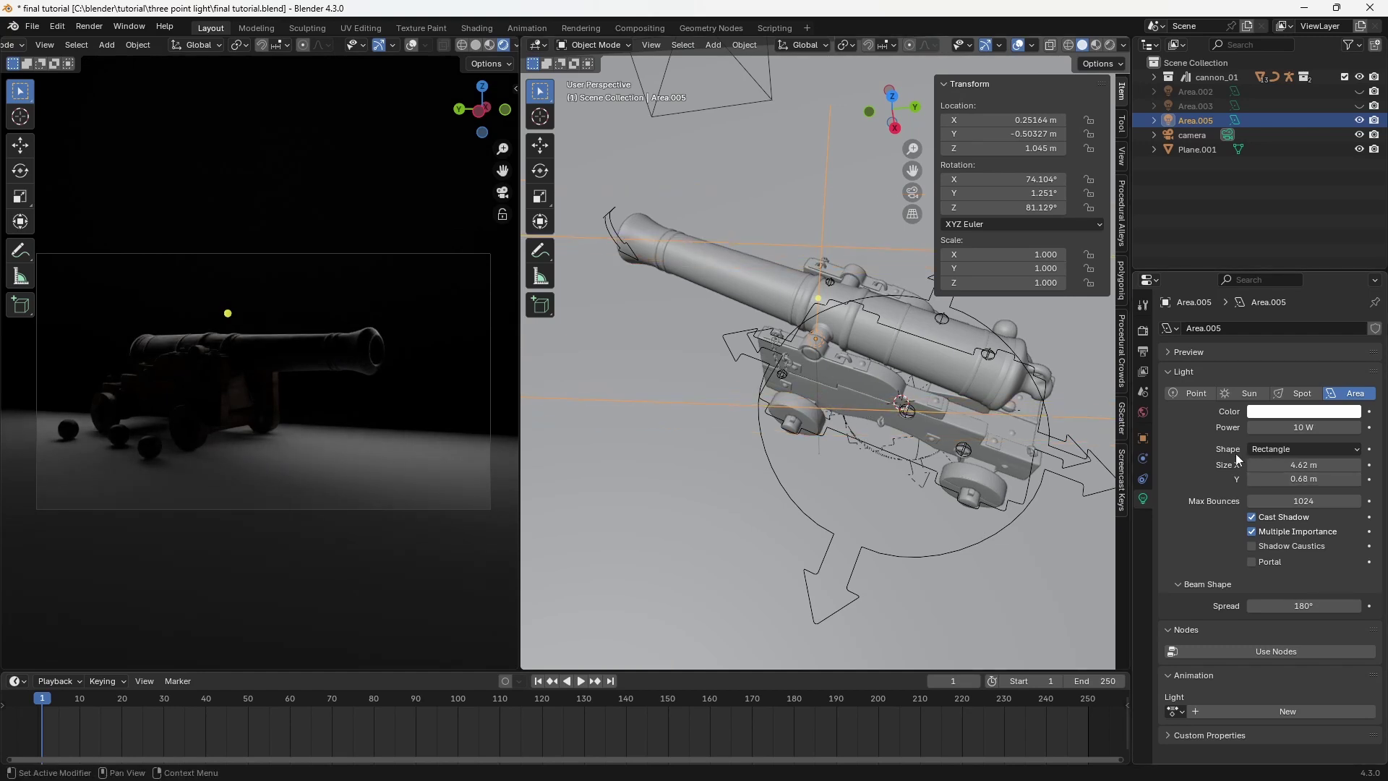
pyautogui.moveTo(1280, 427); pyautogui.dragTo(1308, 427)
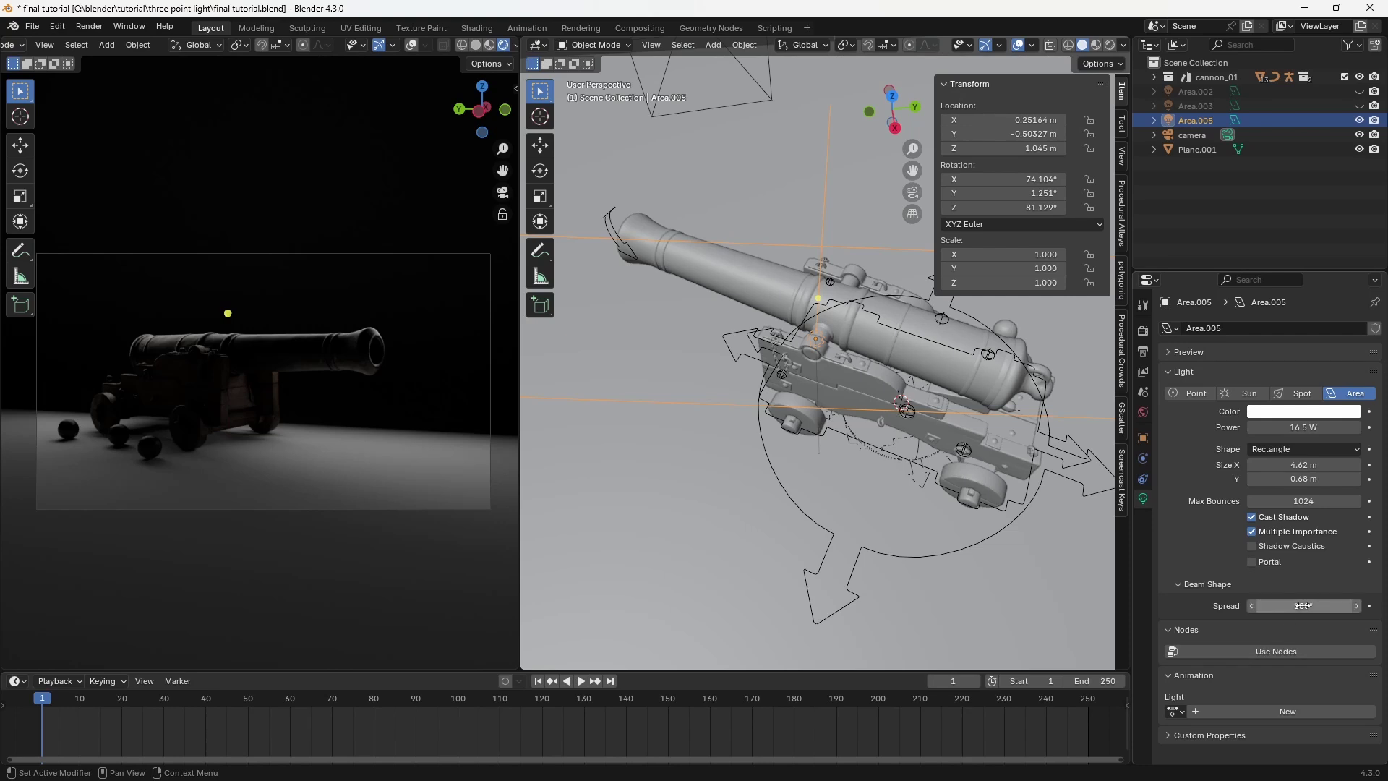
pyautogui.moveTo(1312, 605); pyautogui.dragTo(1205, 604)
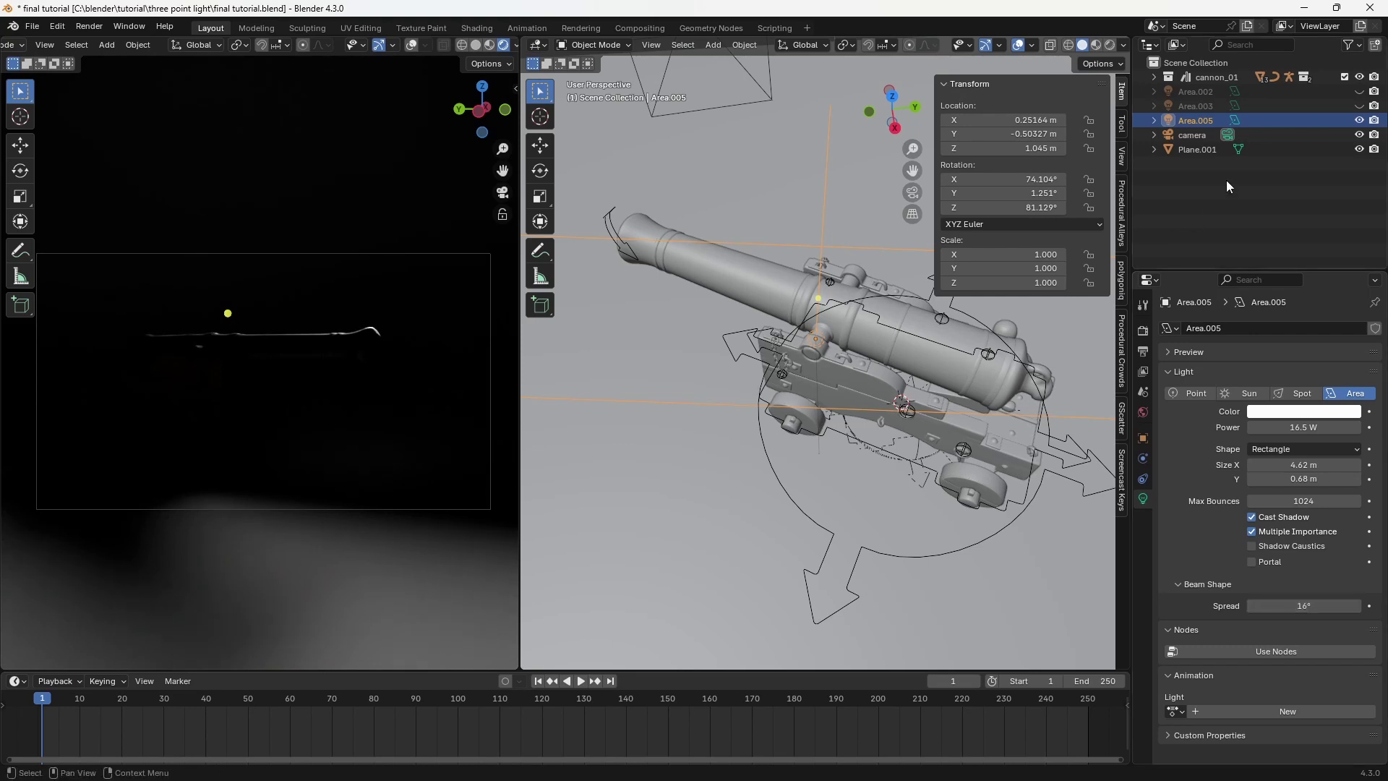
# Step: Unhide the other two area lights and examine the combined lighting on the rendered cannon
pyautogui.click(1360, 106)
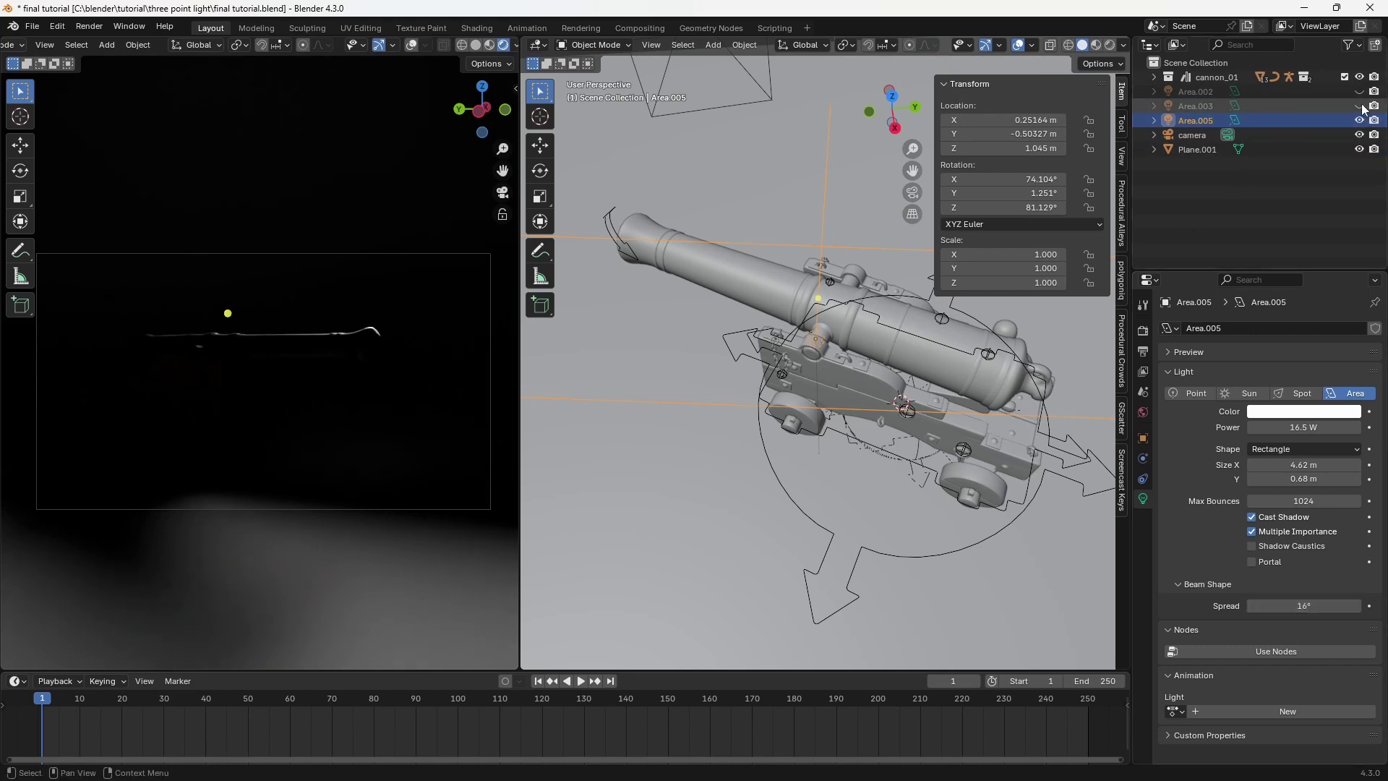
pyautogui.click(1359, 92)
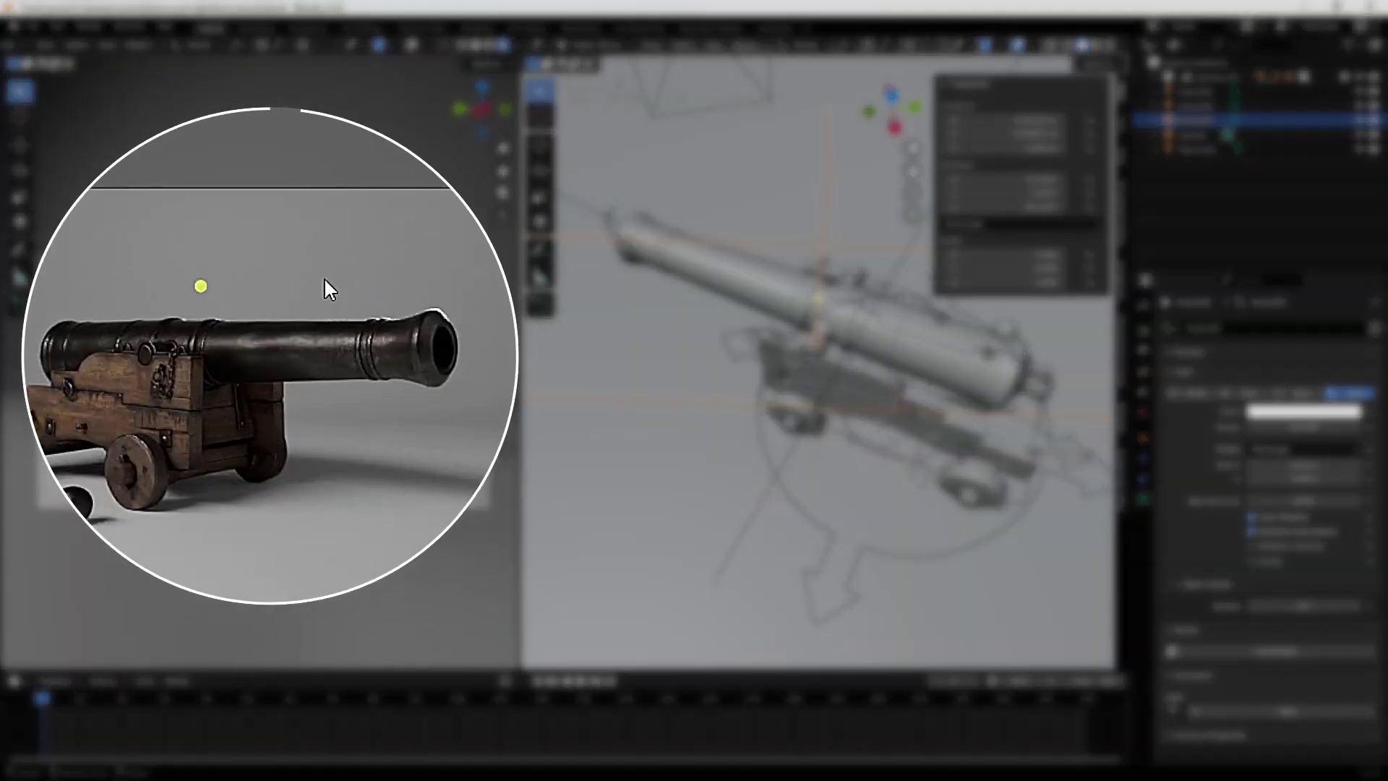
pyautogui.moveTo(249, 333)
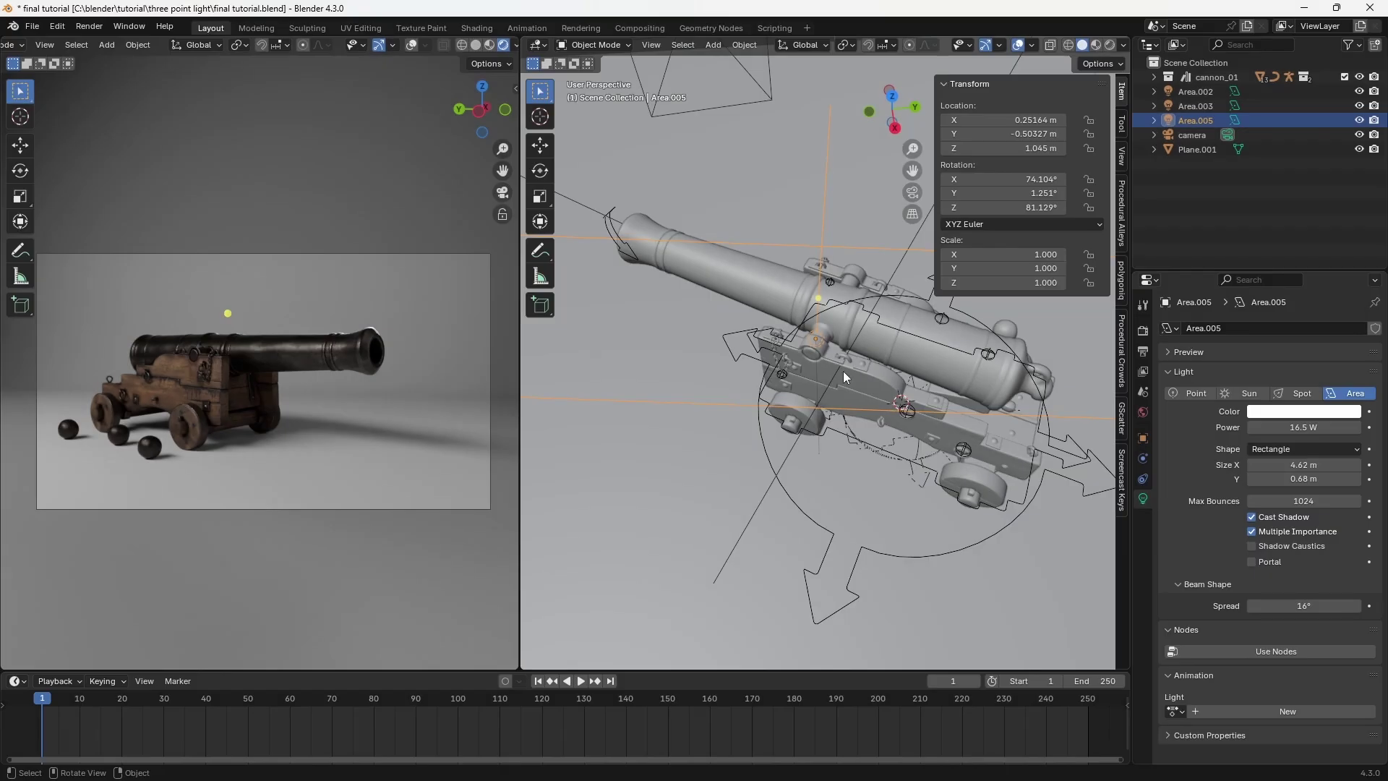
pyautogui.moveTo(843, 371); pyautogui.dragTo(887, 333, button='middle')
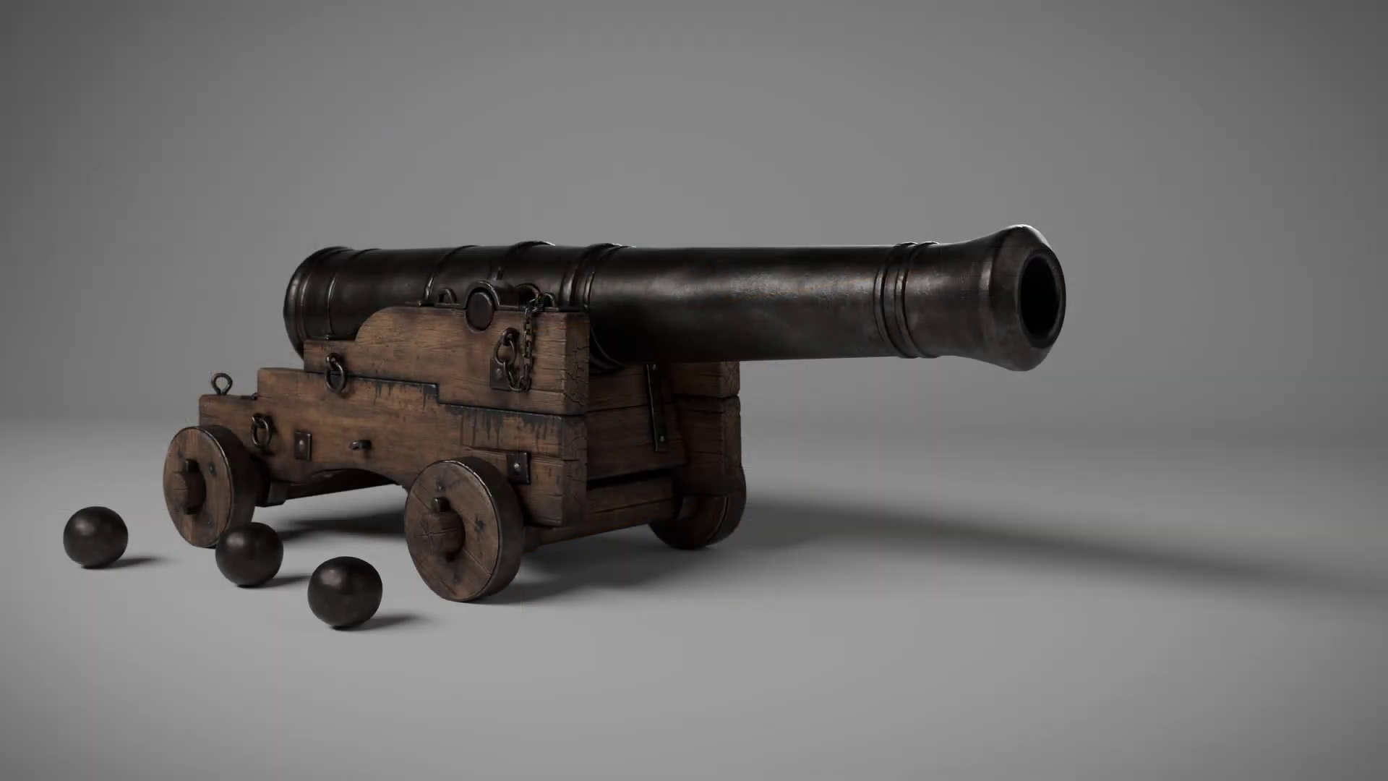